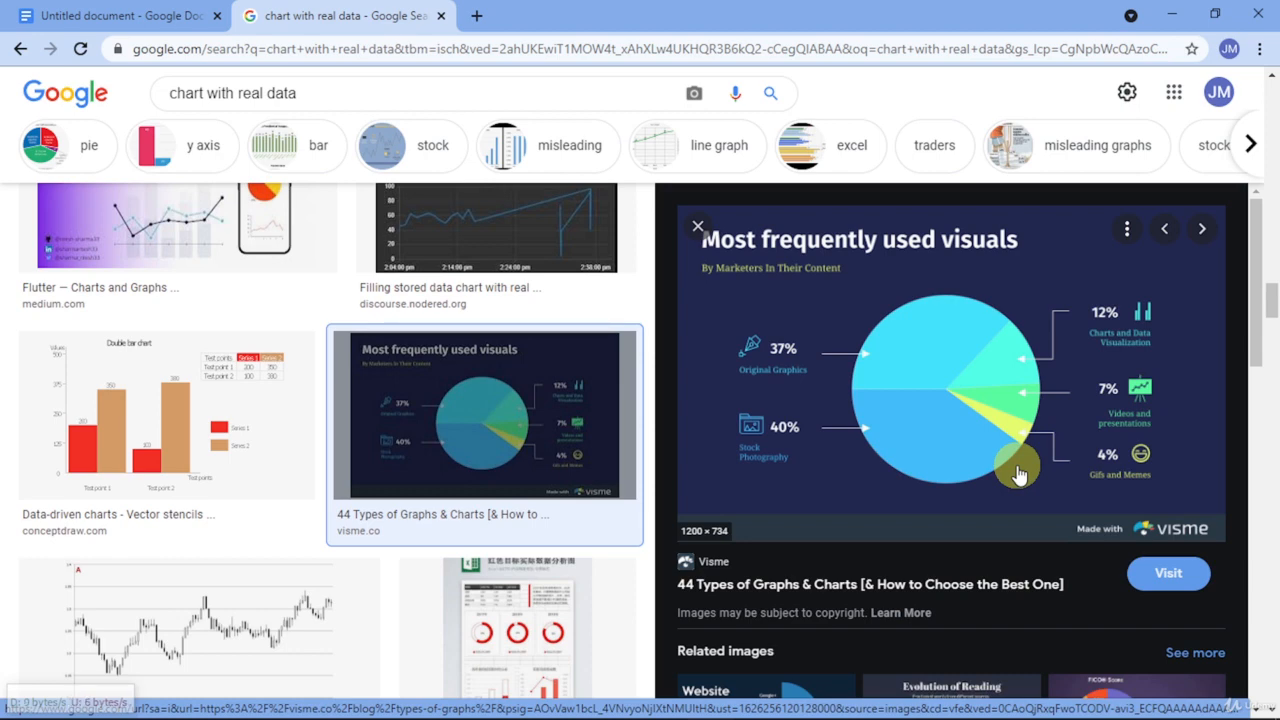
Switch to the untitled Google Docs document and insert a pie chart.
click(78, 14)
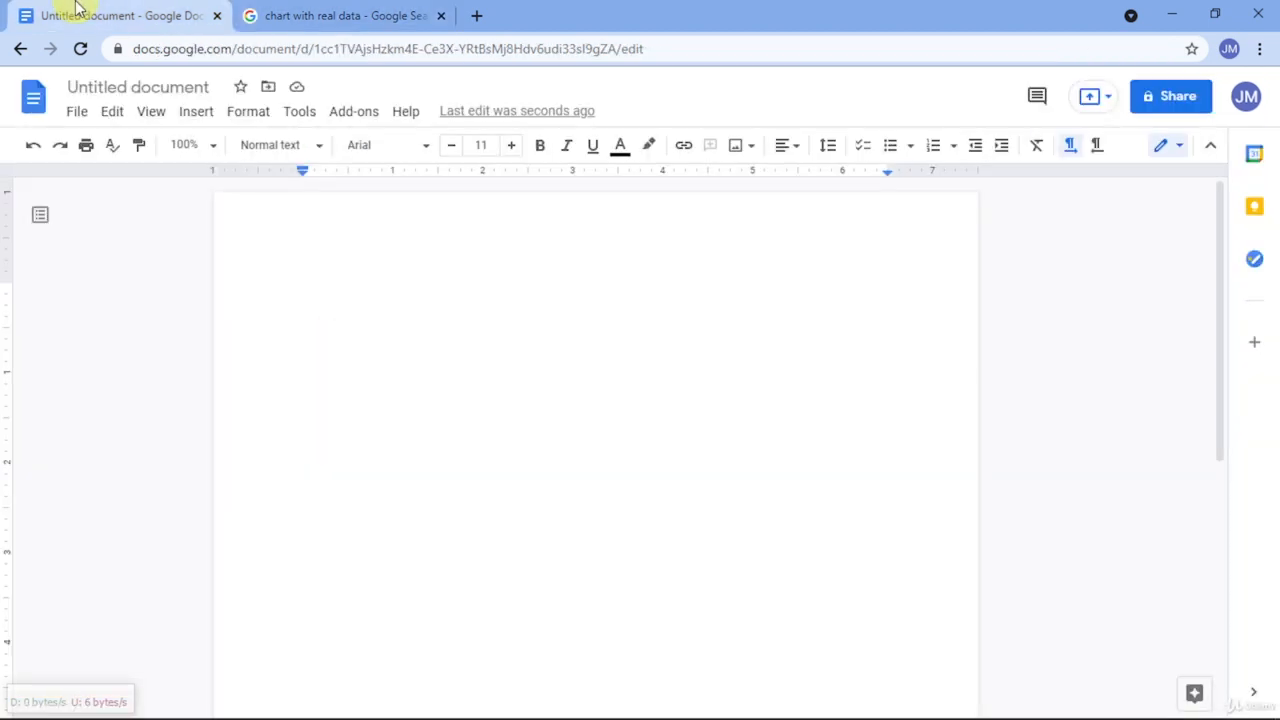
click(197, 111)
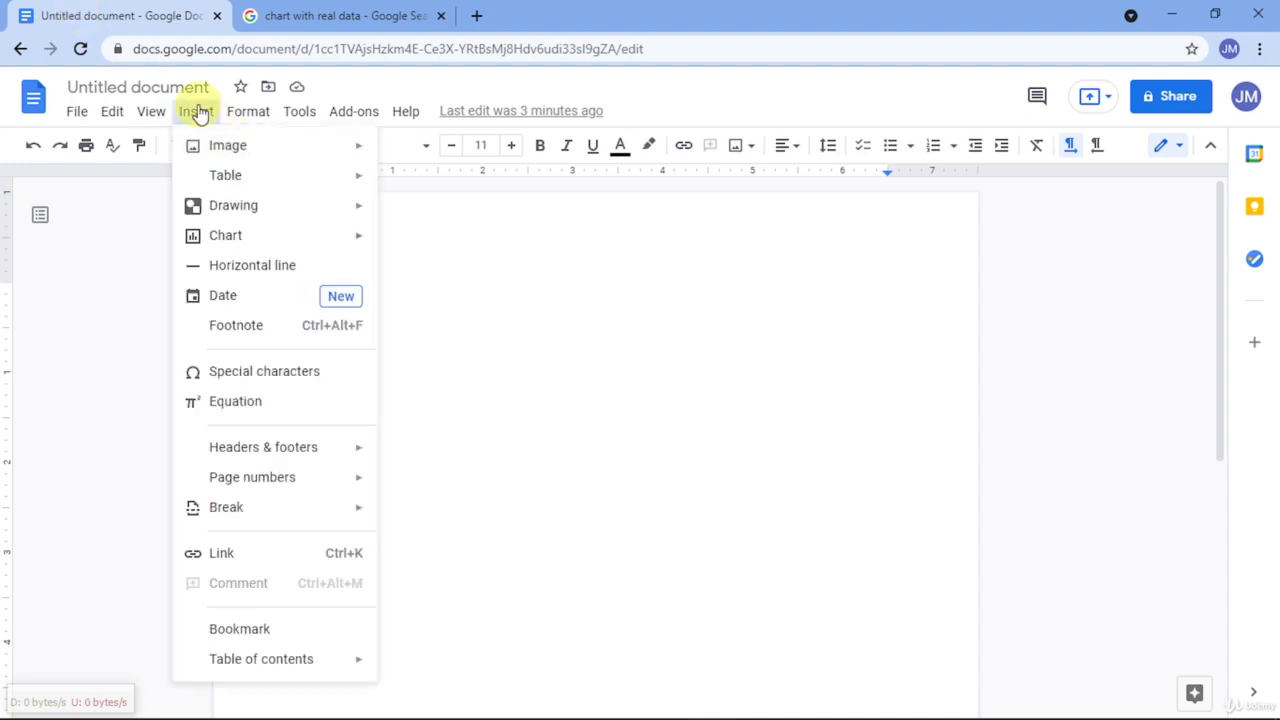
mouse_move(217, 240)
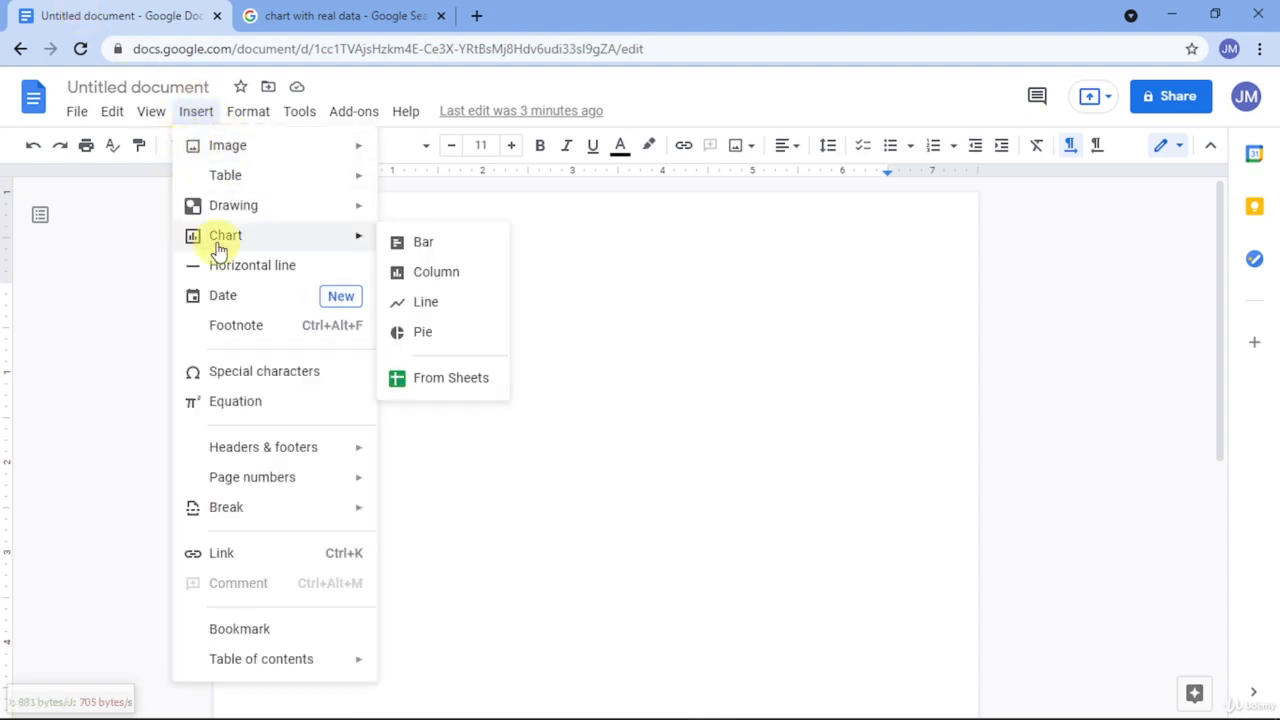
click(418, 337)
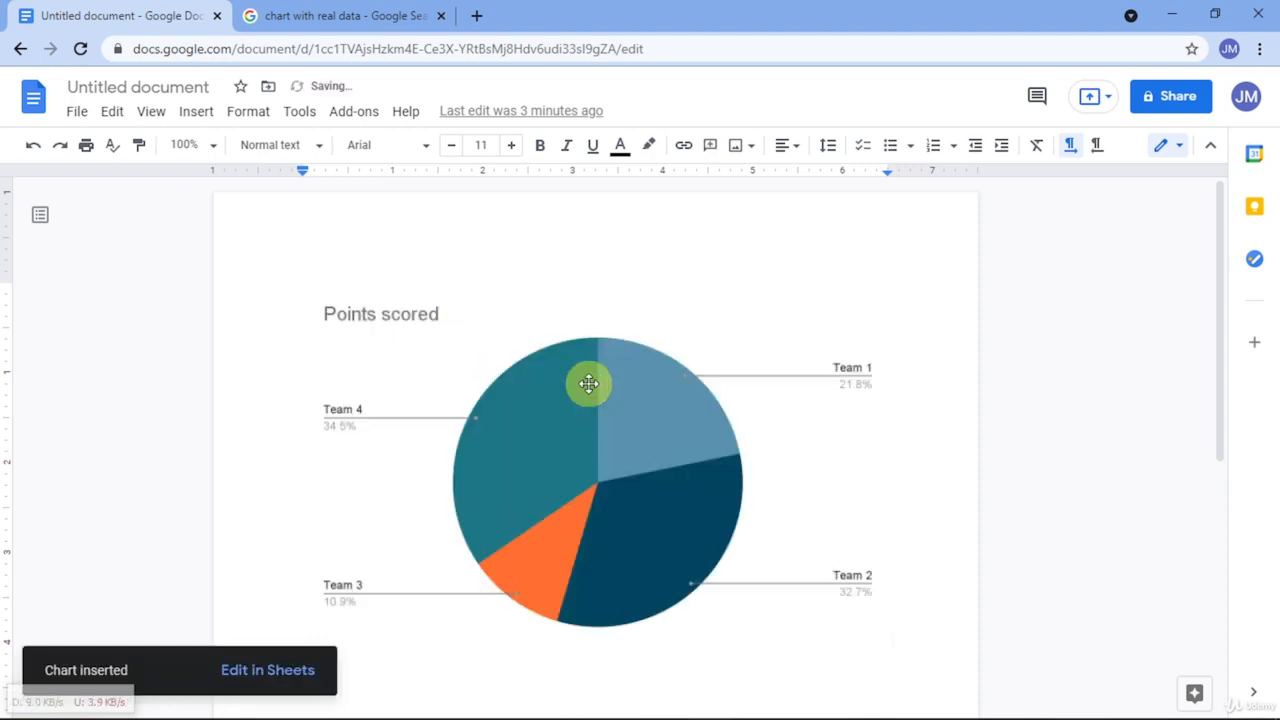
Open the inserted pie chart's linked source spreadsheet and look over the reference chart "Most frequently used visuals".
click(688, 402)
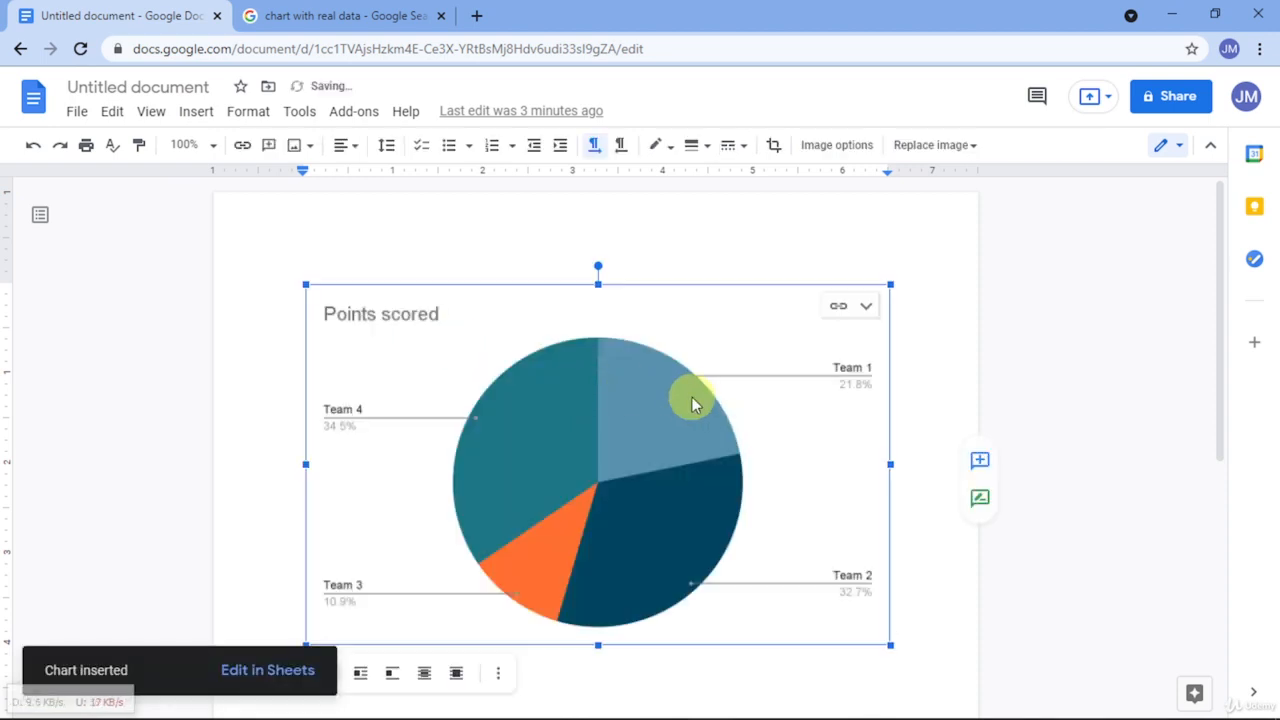
click(838, 308)
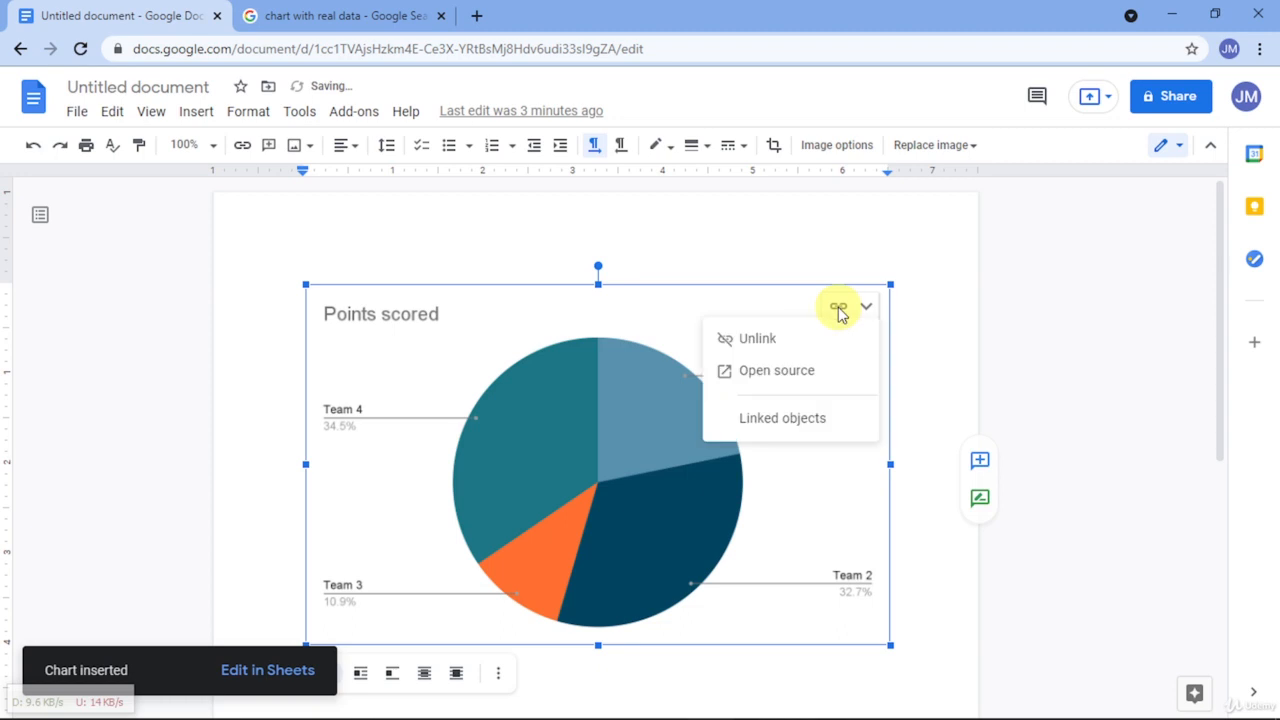
click(819, 372)
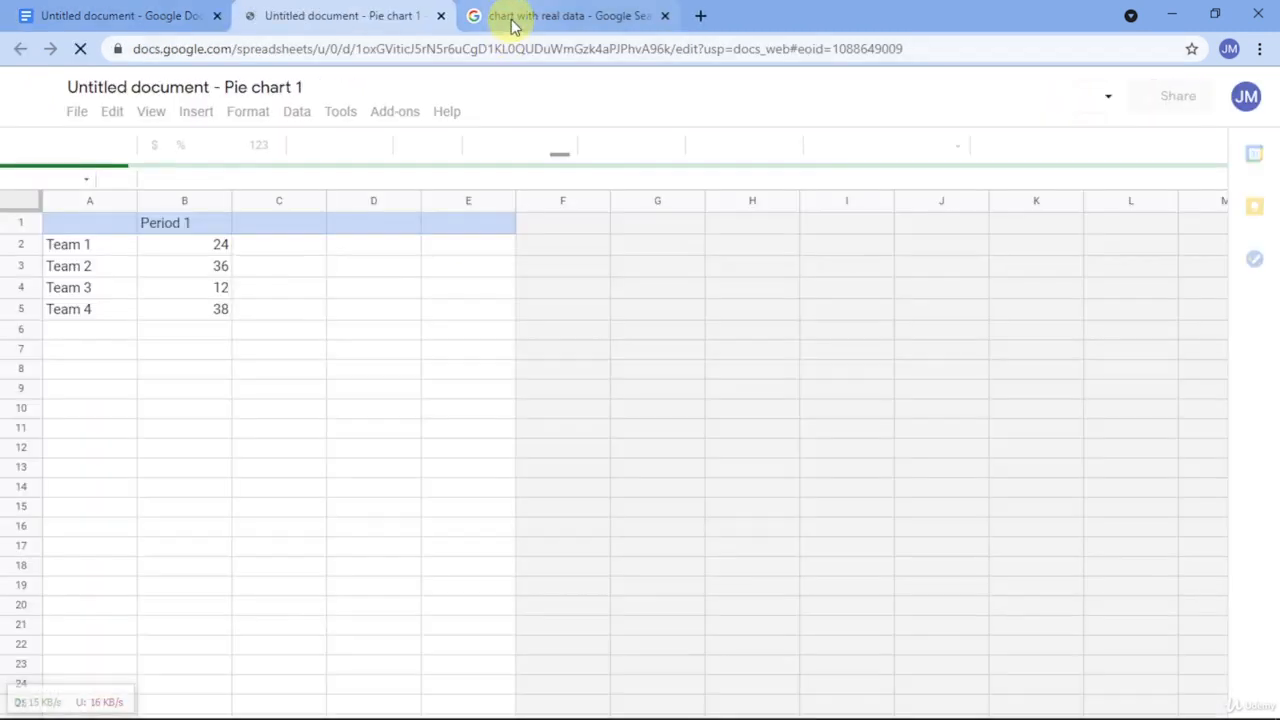
click(514, 20)
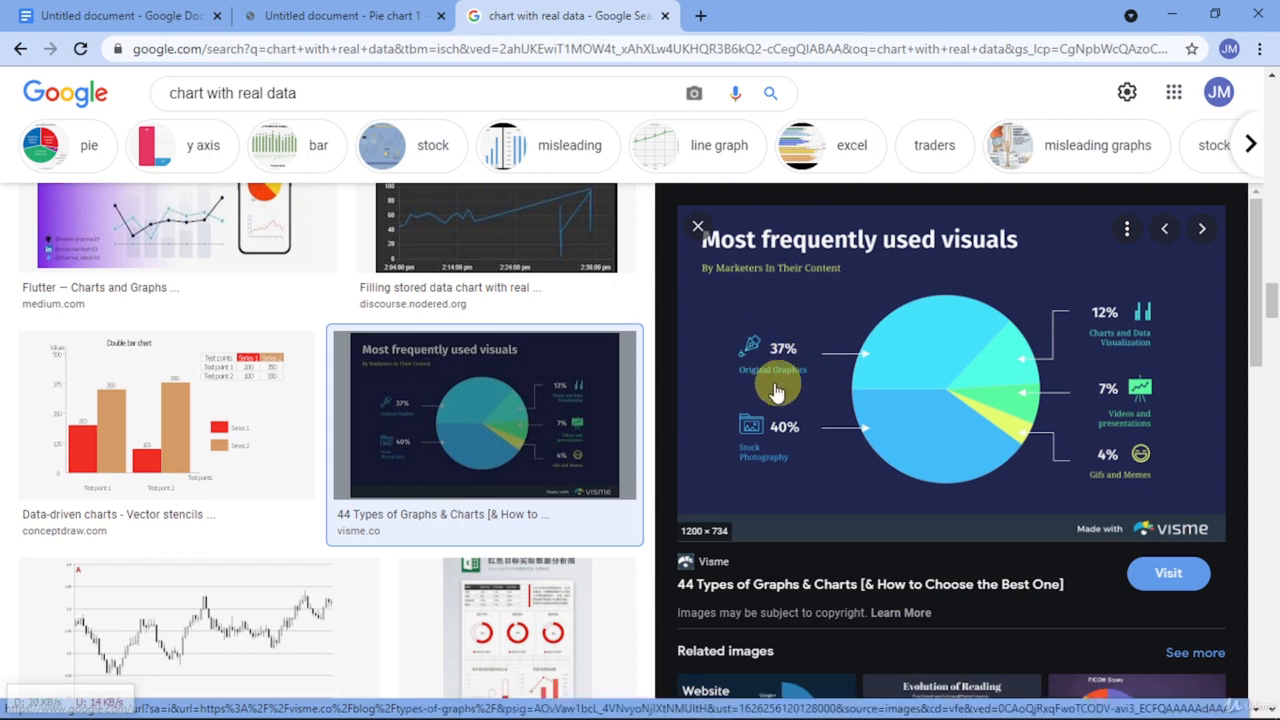
click(292, 17)
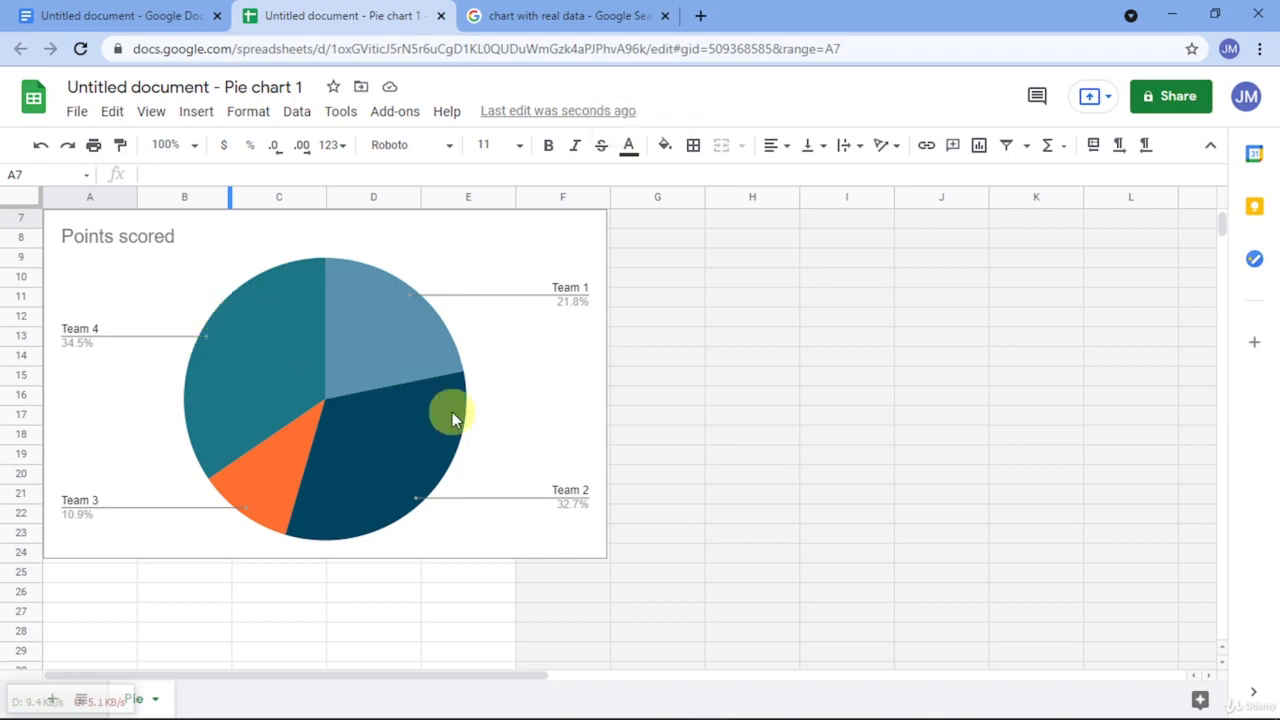
Move the pie chart away from the data table so it starts around row 14 near column E.
click(391, 251)
drag(391, 251, 758, 400)
scroll(250, 355, up, 2)
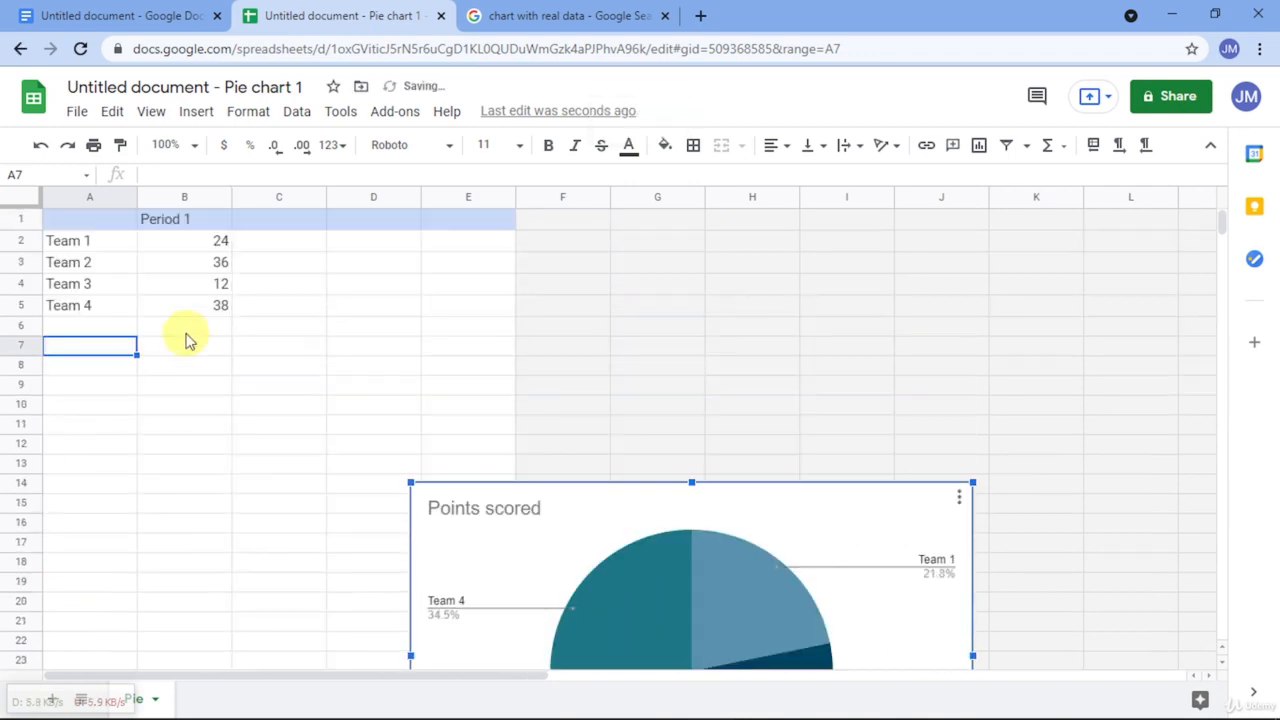
click(75, 243)
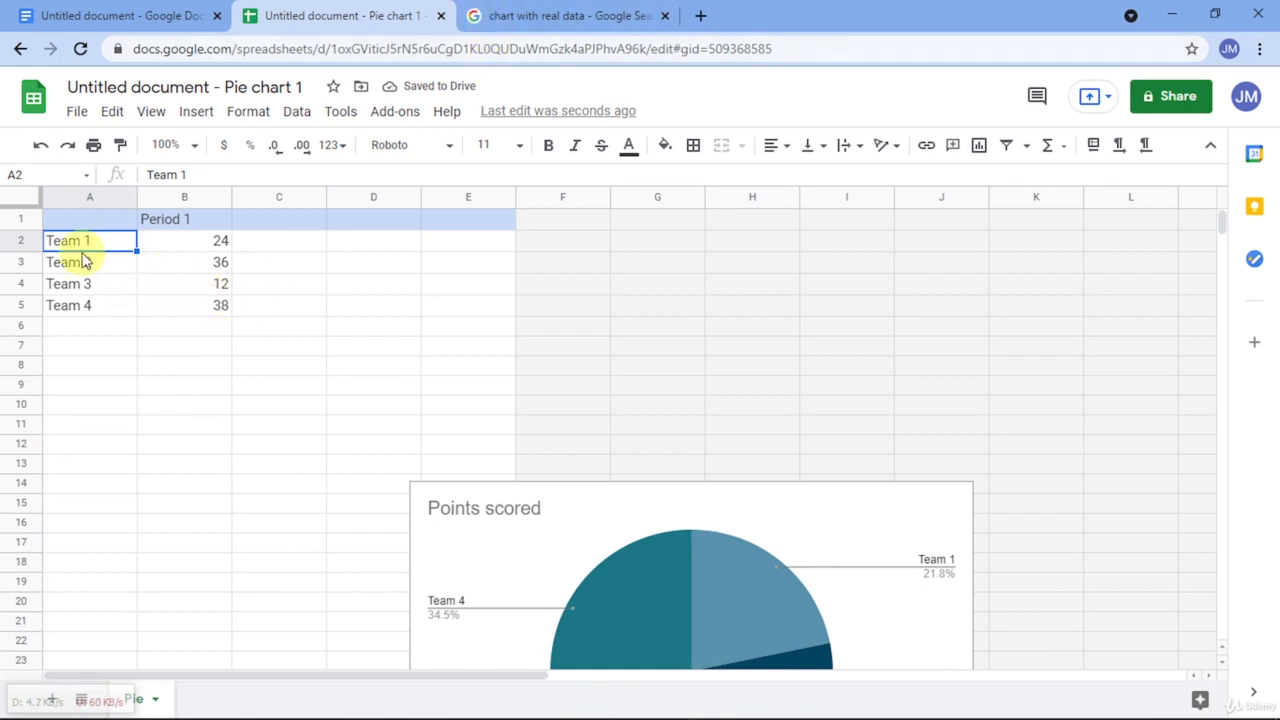
Check the reference chart's categories and add a fifth data row by filling A5:B5 down to row 6.
click(498, 18)
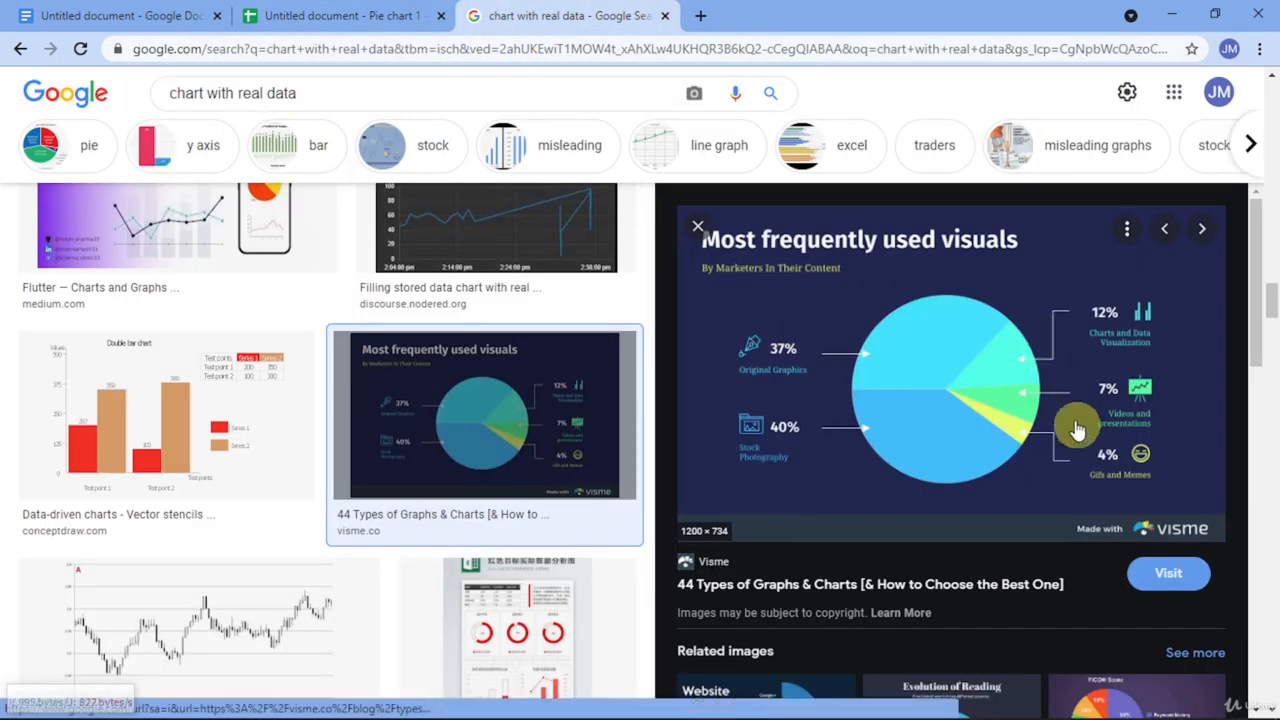
click(320, 16)
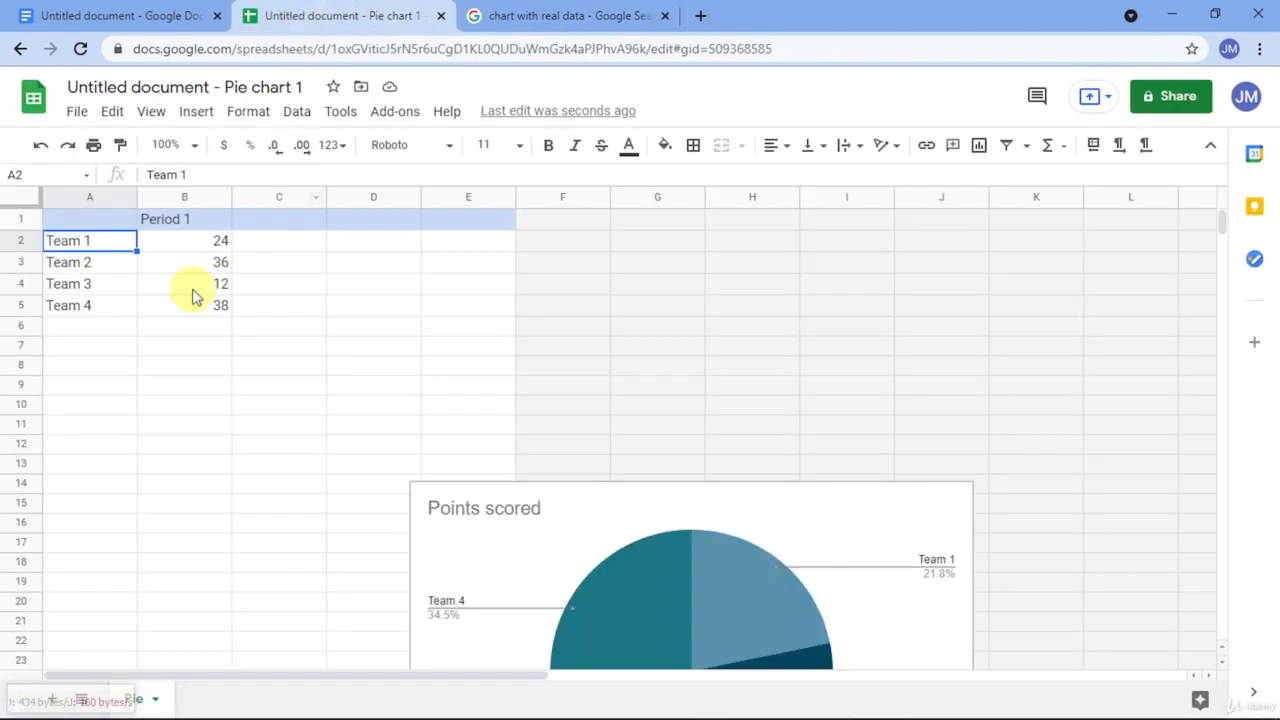
click(97, 313)
drag(107, 314, 234, 337)
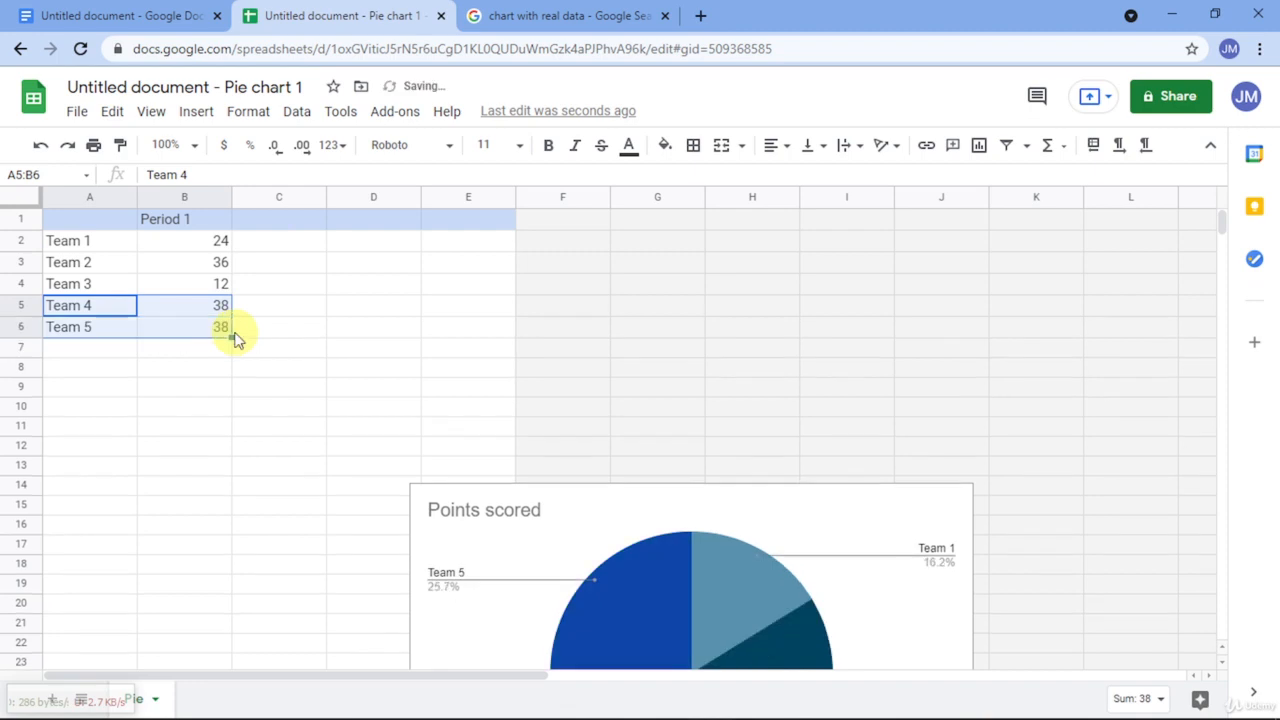
scroll(678, 542, down, 5)
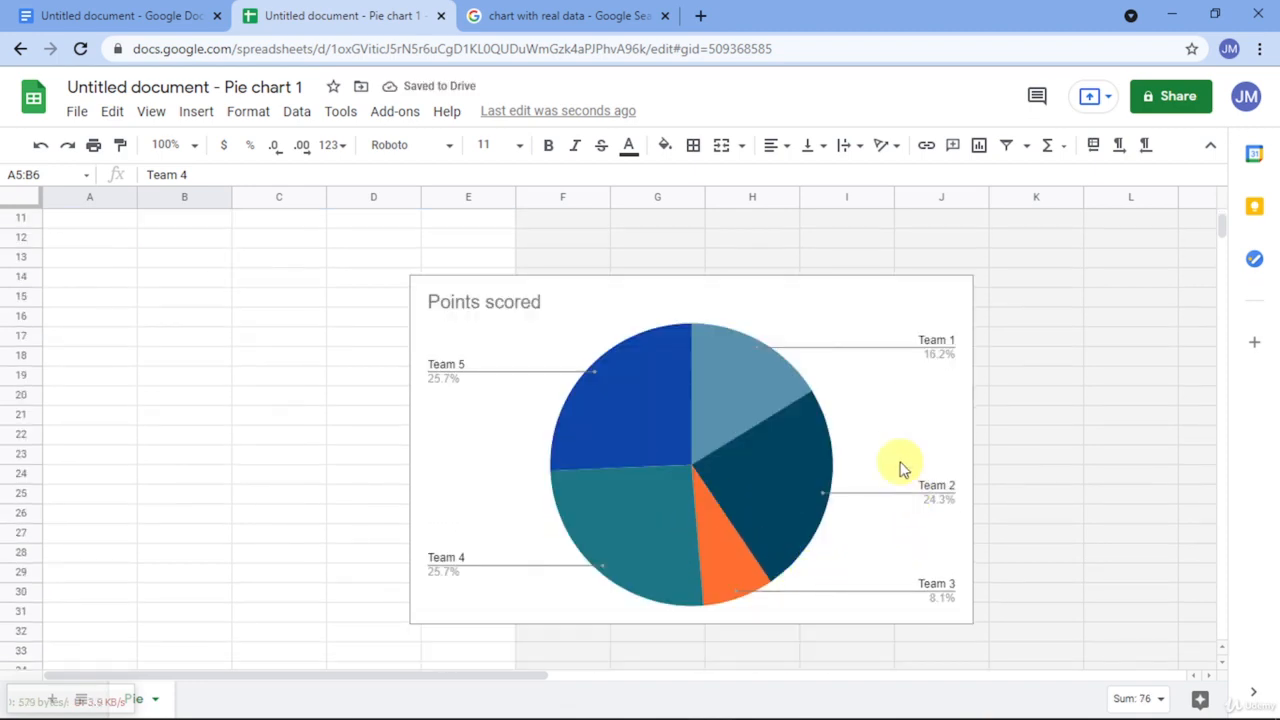
scroll(155, 388, up, 5)
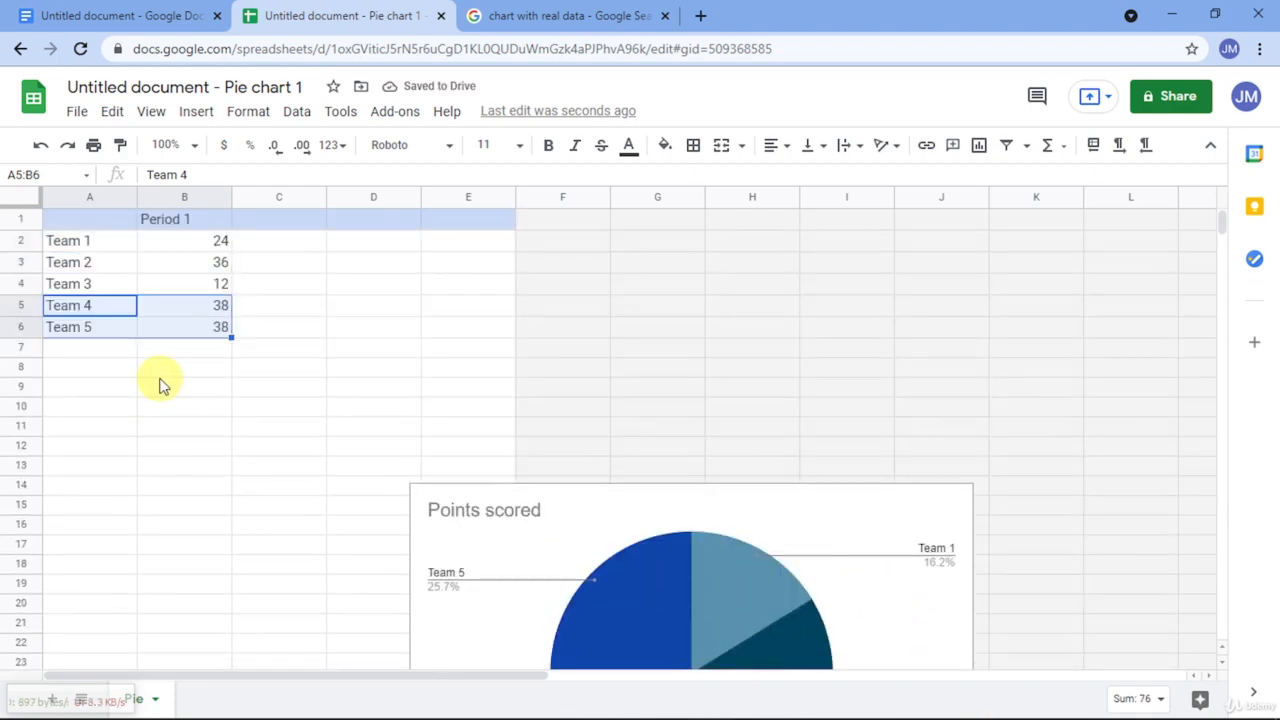
Check the reference chart and replace the fifth entry's label in A6 with "Origianl Graphics".
click(150, 372)
click(106, 332)
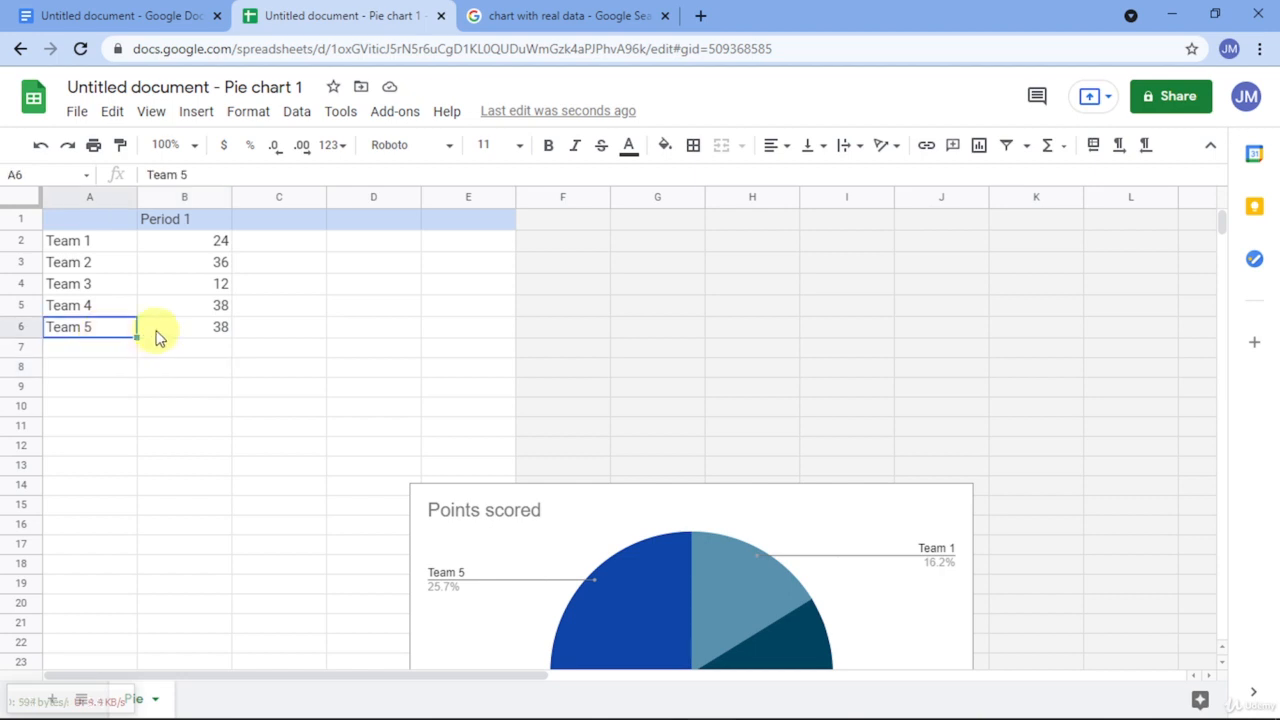
click(155, 337)
click(106, 331)
click(627, 20)
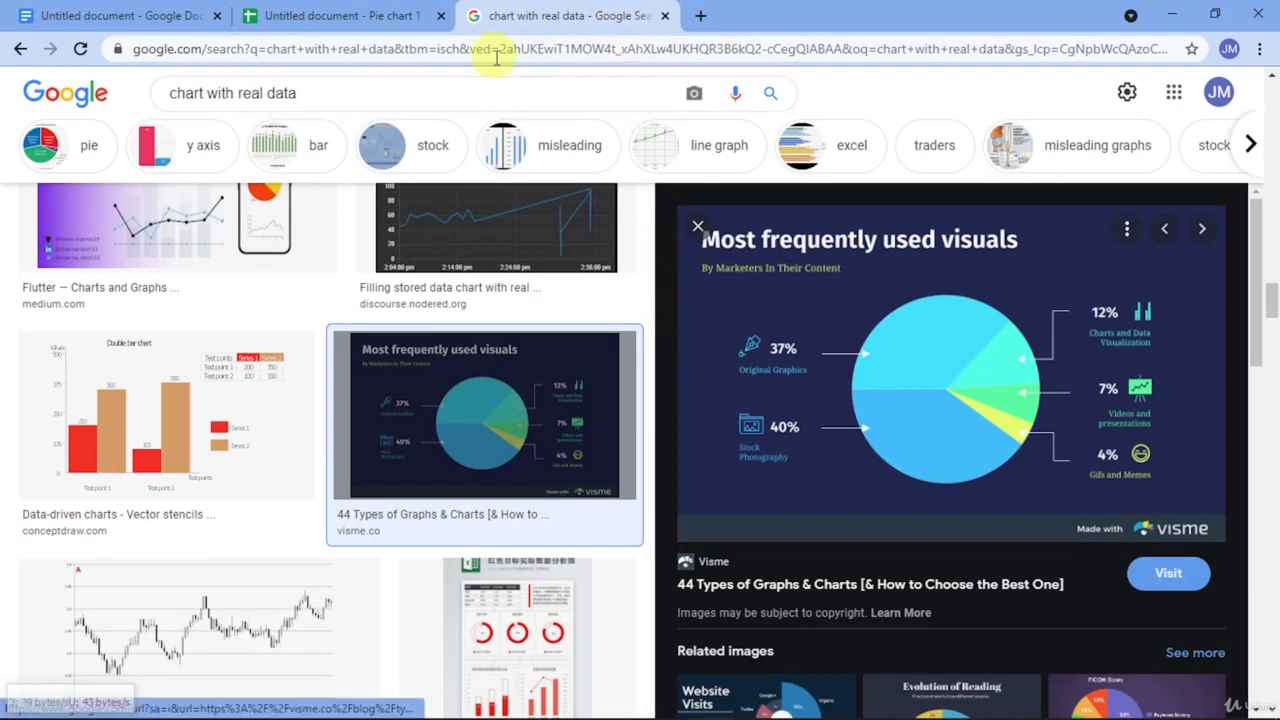
click(354, 17)
text(Or)
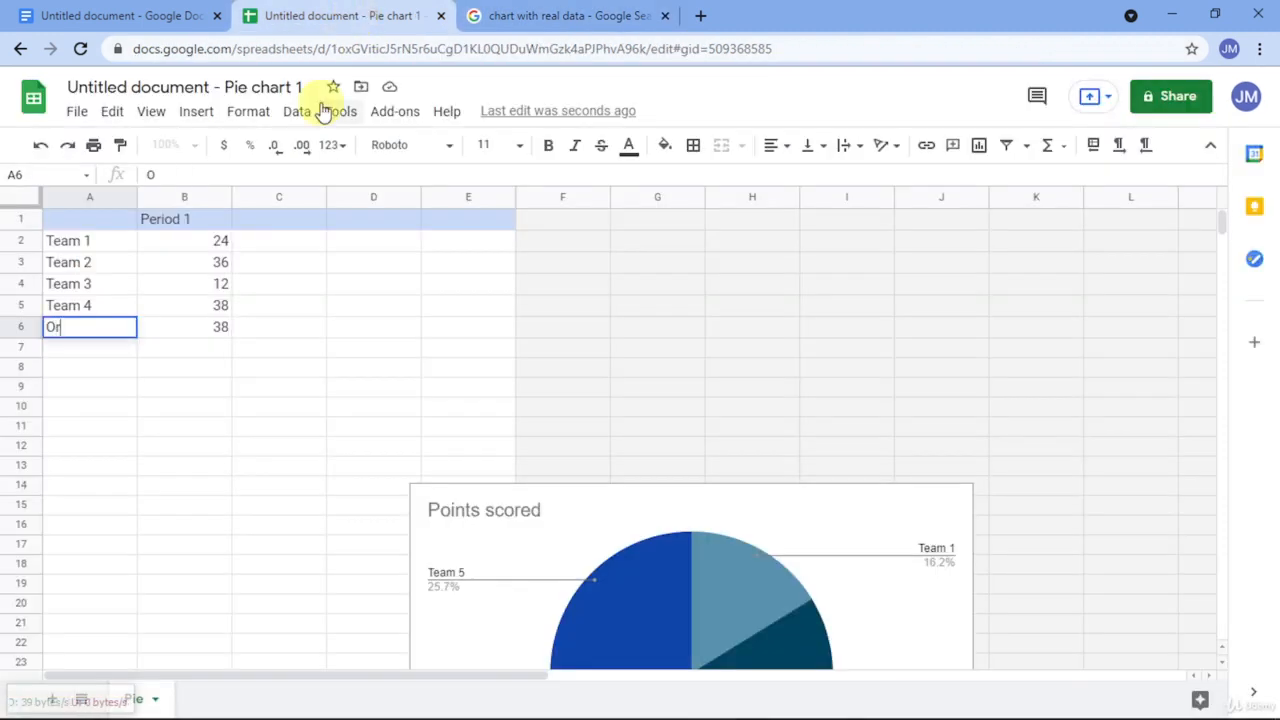
text(igianl)
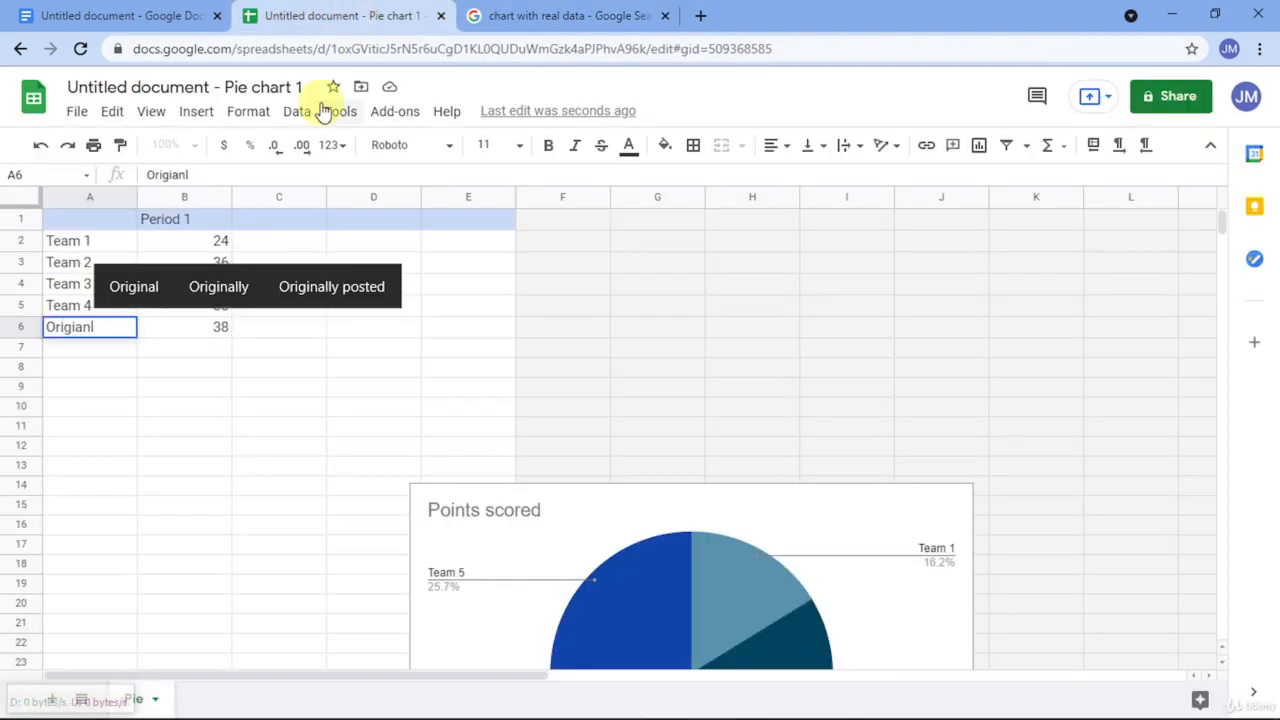
text( Graphics)
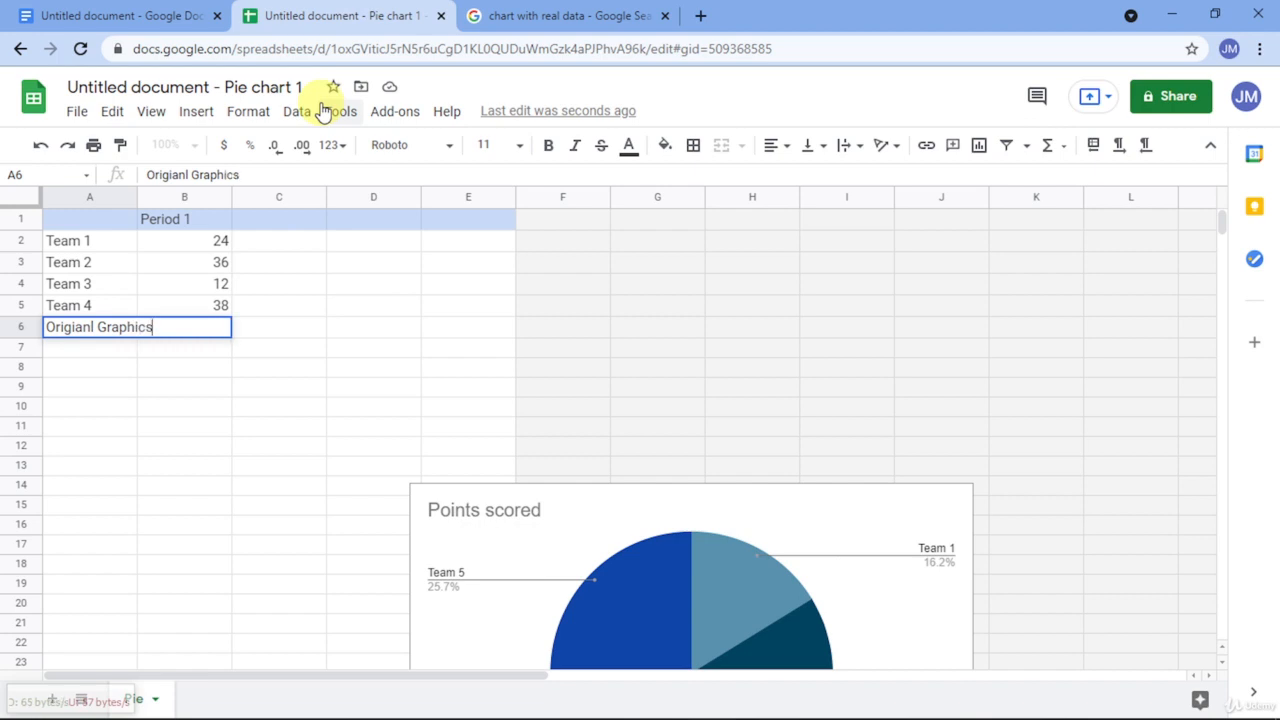
key(Return)
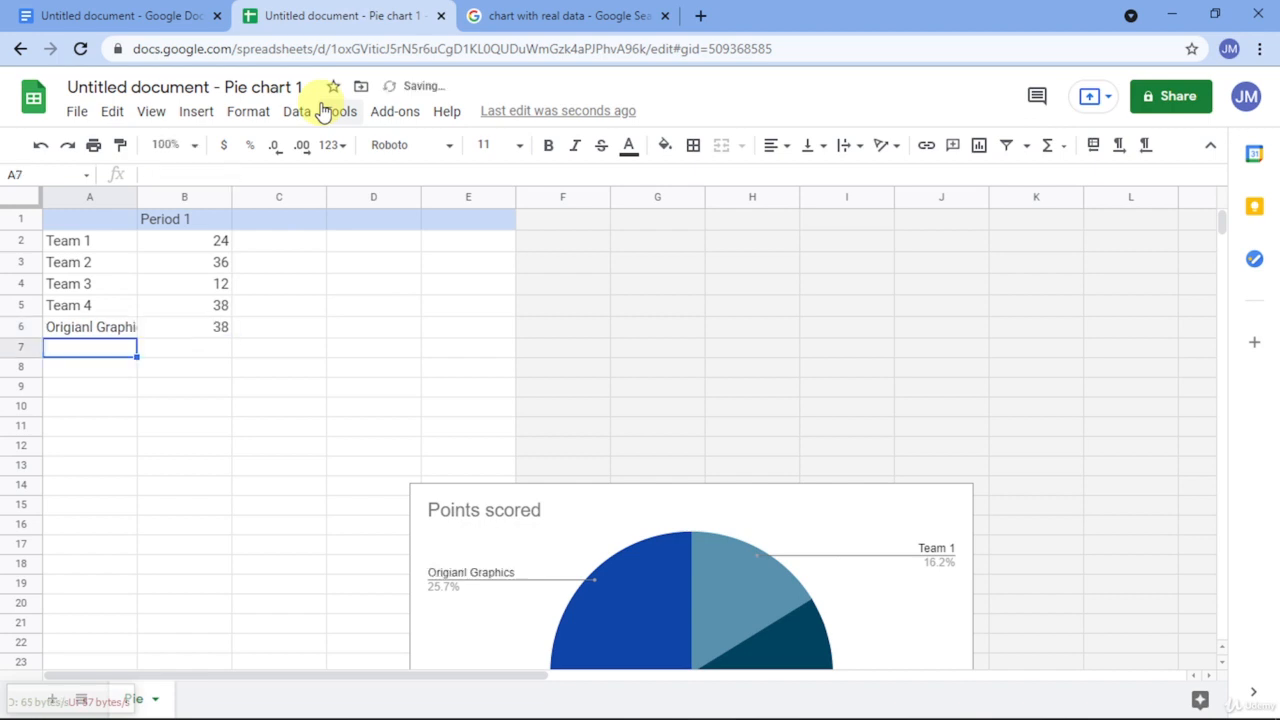
Widen column A to fit the full label in A6 and check the label on the pie chart.
click(136, 220)
click(172, 320)
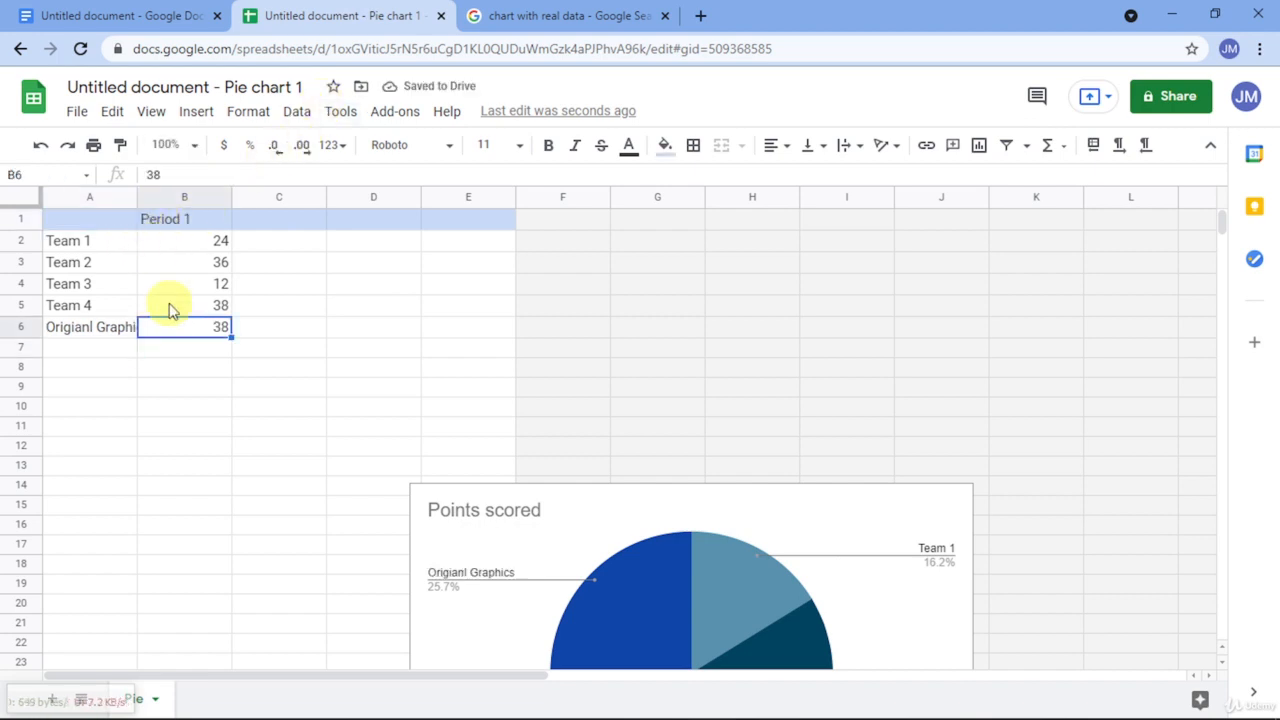
drag(135, 195, 154, 195)
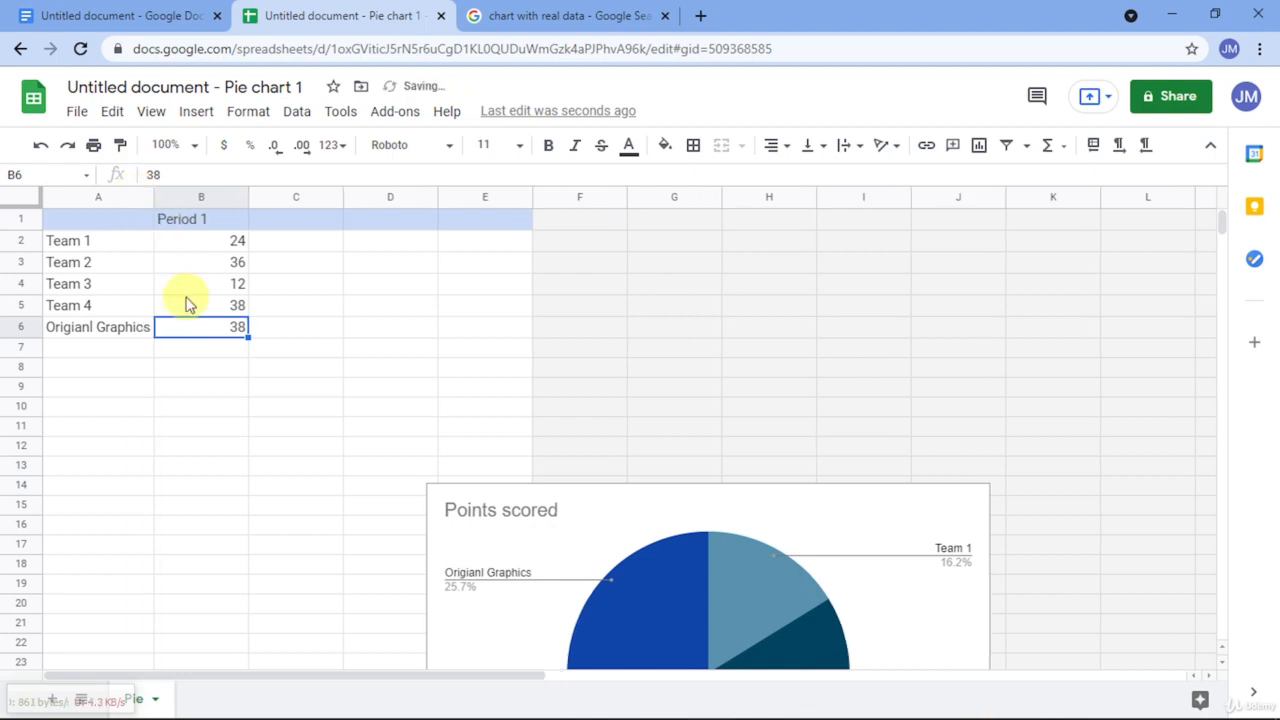
drag(258, 428, 415, 453)
scroll(415, 453, down, 1)
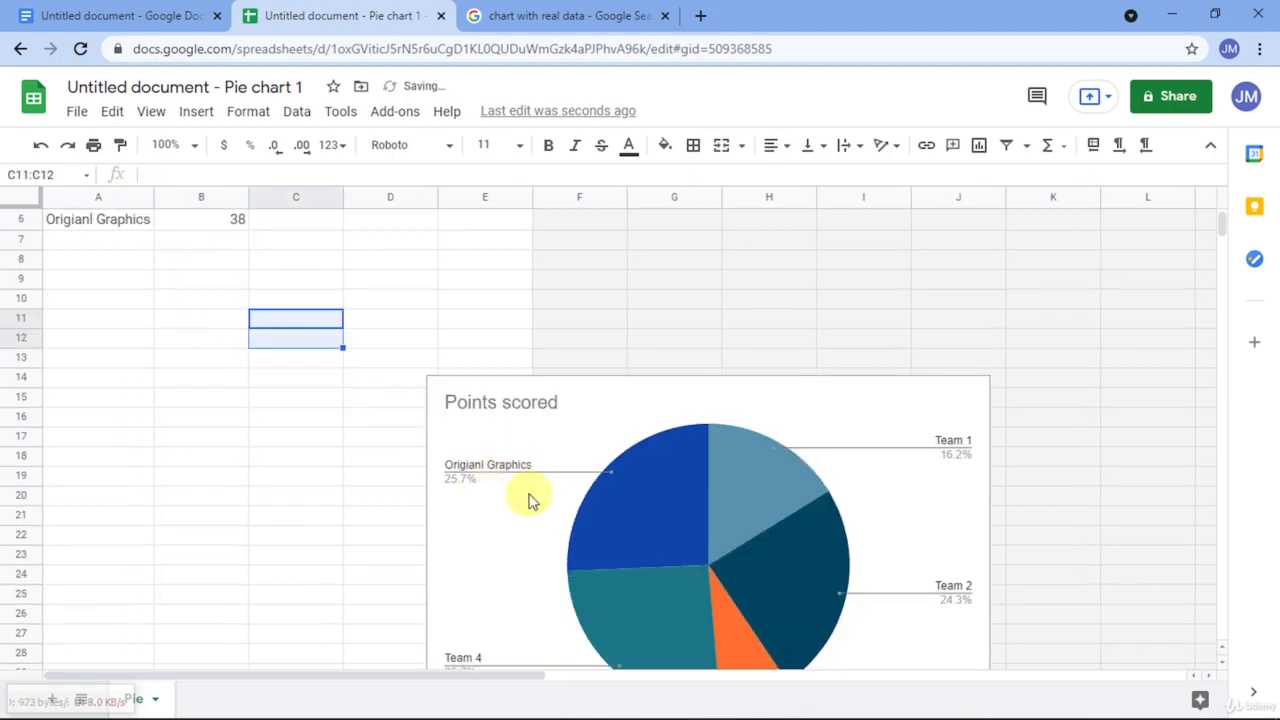
scroll(403, 500, up, 1)
Look up the Original Graphics percentage in the reference chart and set its value in B6 to 37.
click(518, 15)
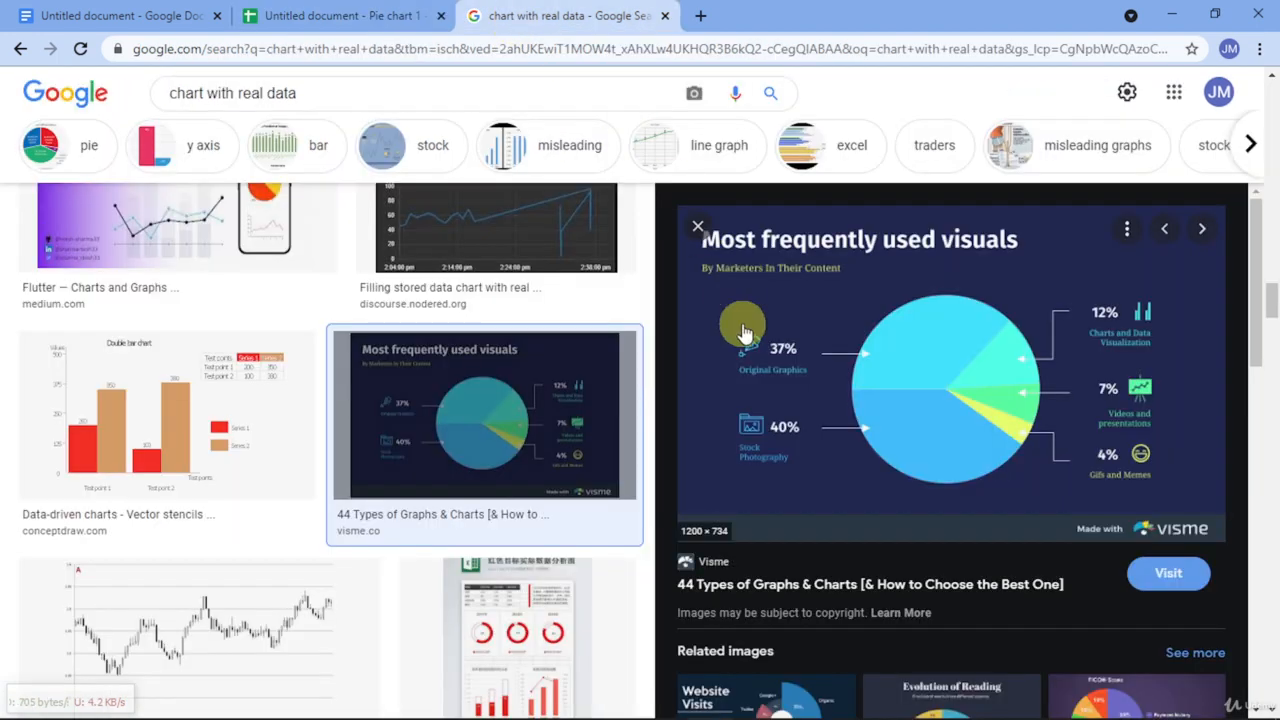
click(378, 15)
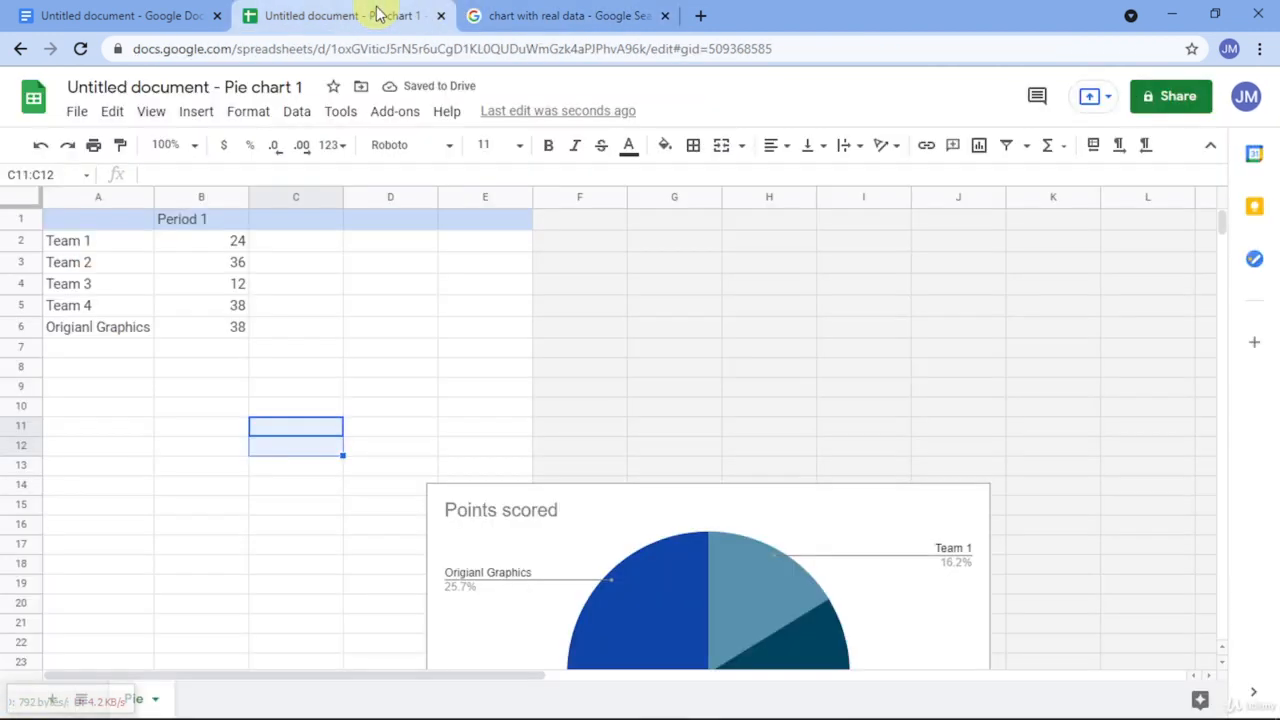
click(222, 330)
text(3)
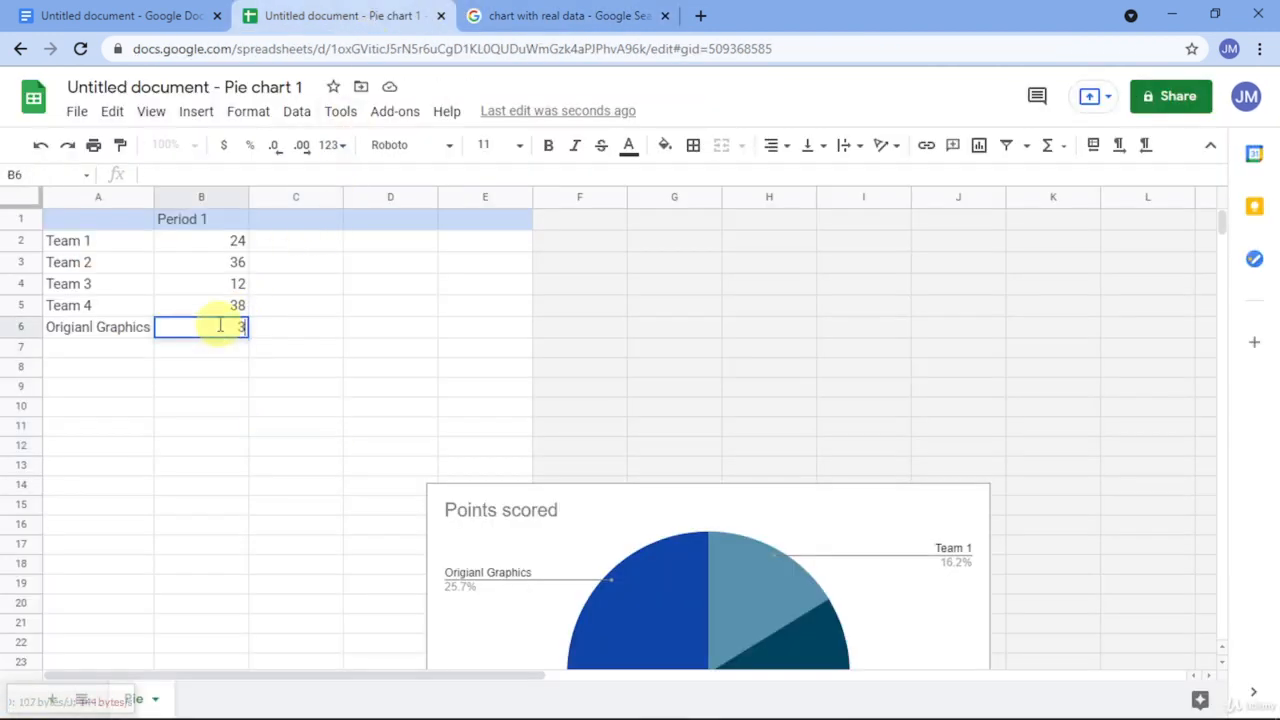
key(Return)
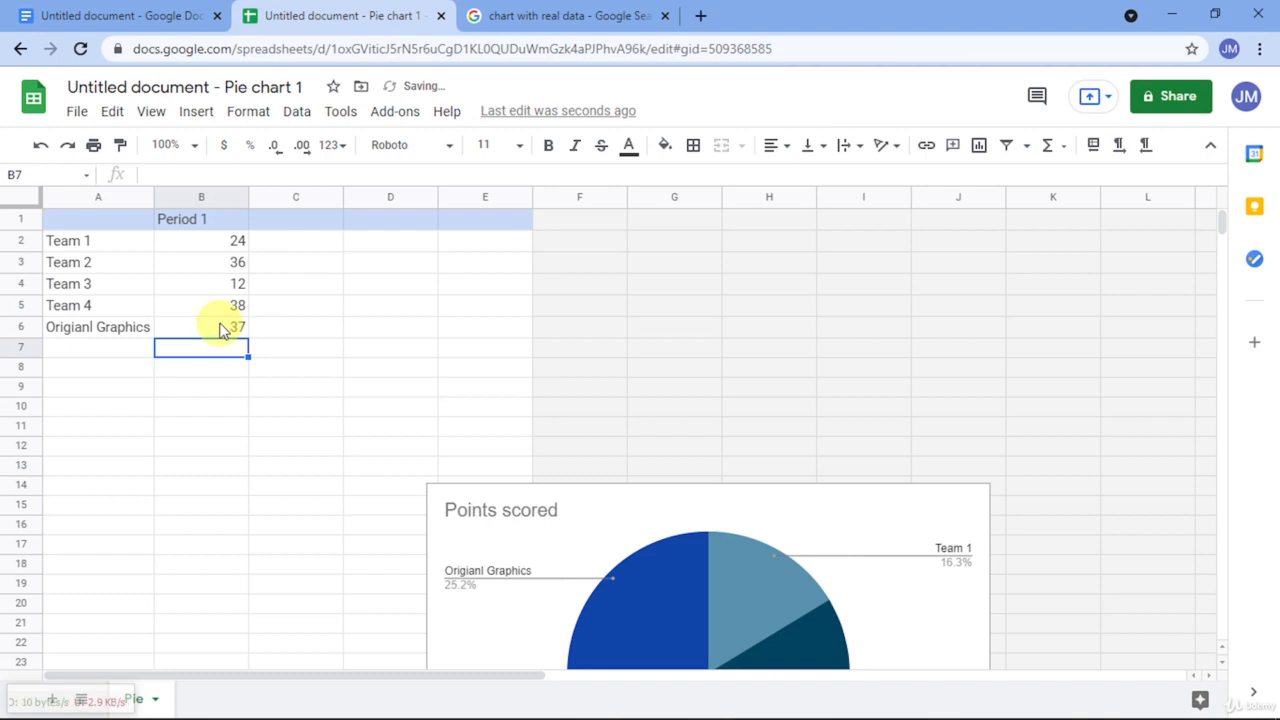
Look up the Stock Photography percentage in the reference chart and set its value in B5 to 40.
click(143, 309)
click(490, 16)
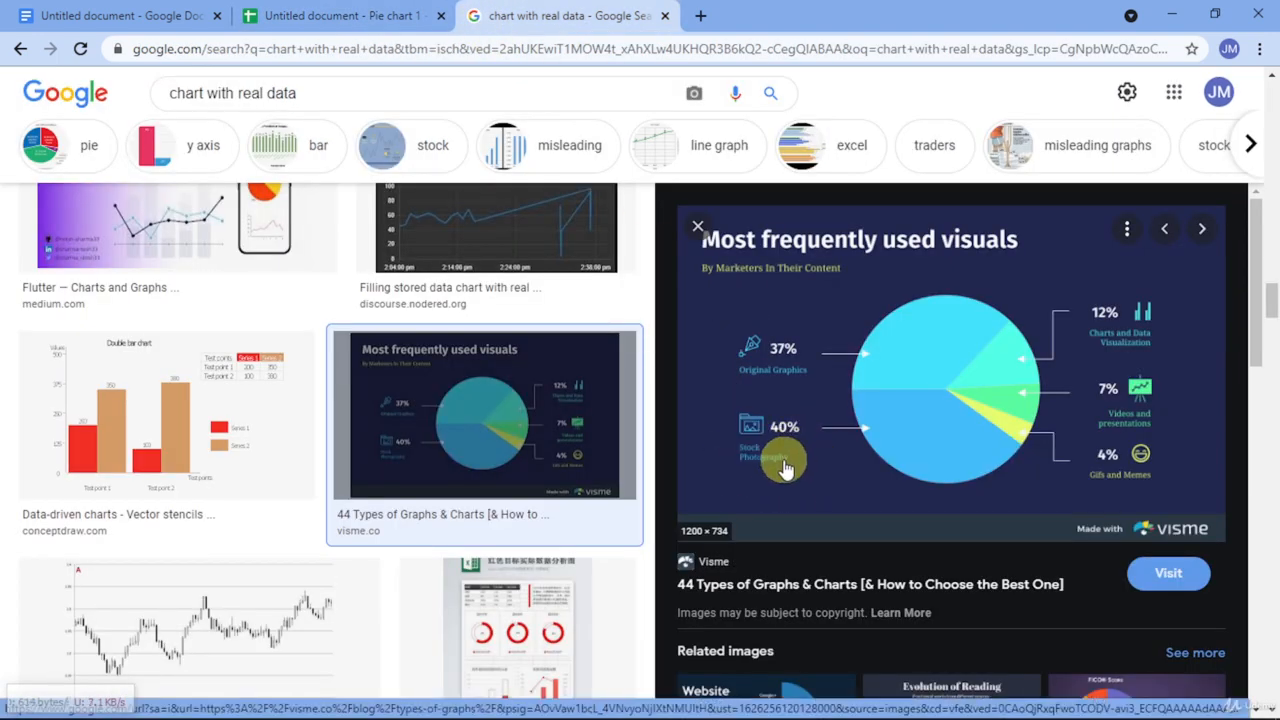
click(343, 16)
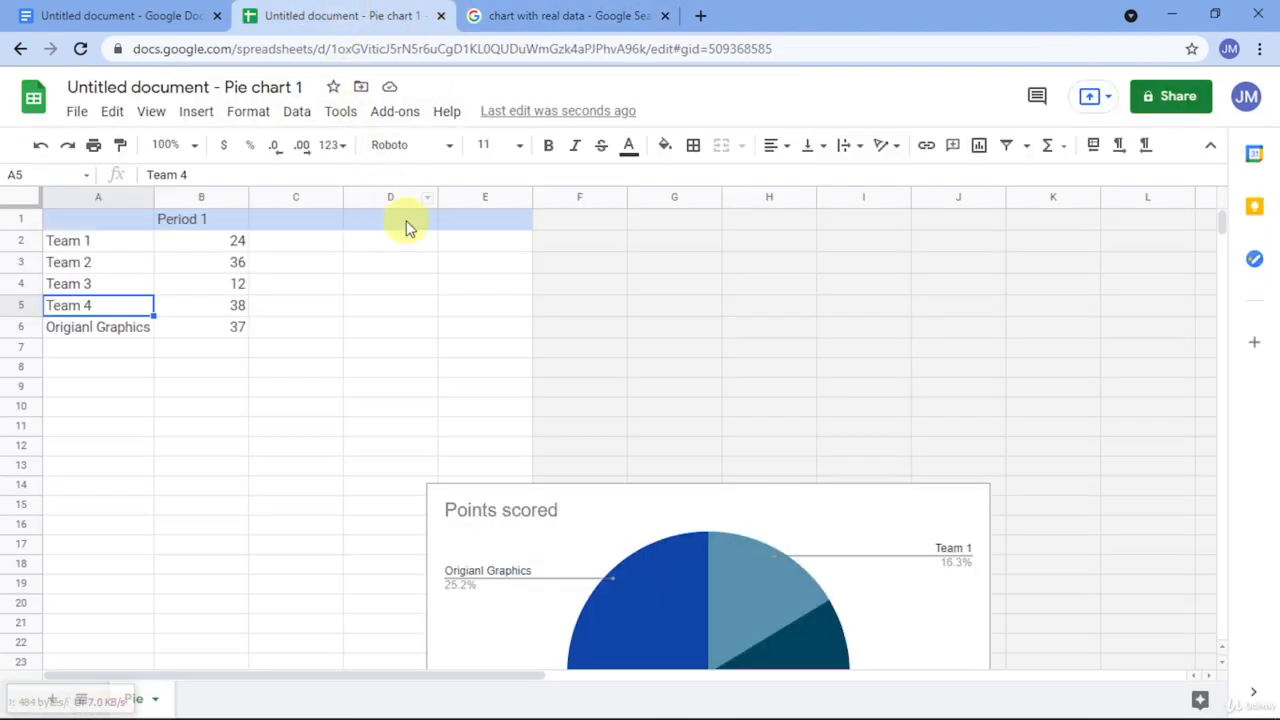
scroll(509, 375, down, 2)
scroll(531, 509, down, 2)
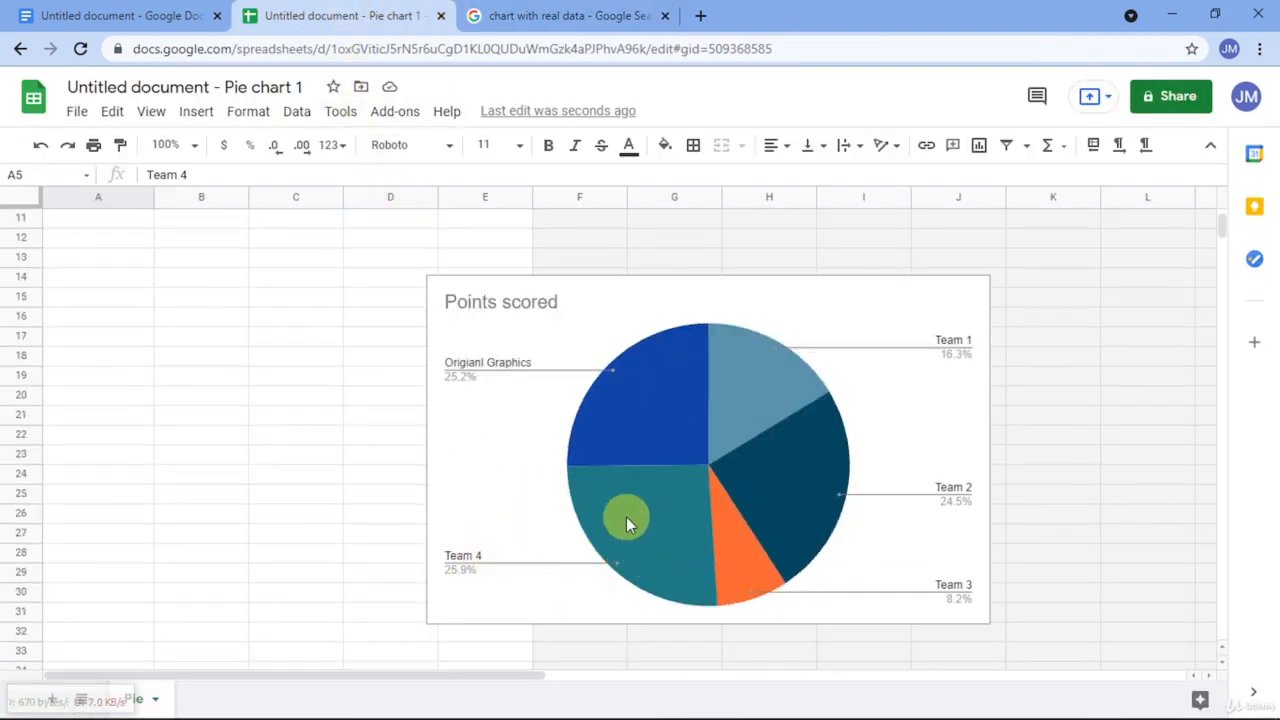
scroll(299, 409, up, 1)
scroll(299, 409, up, 3)
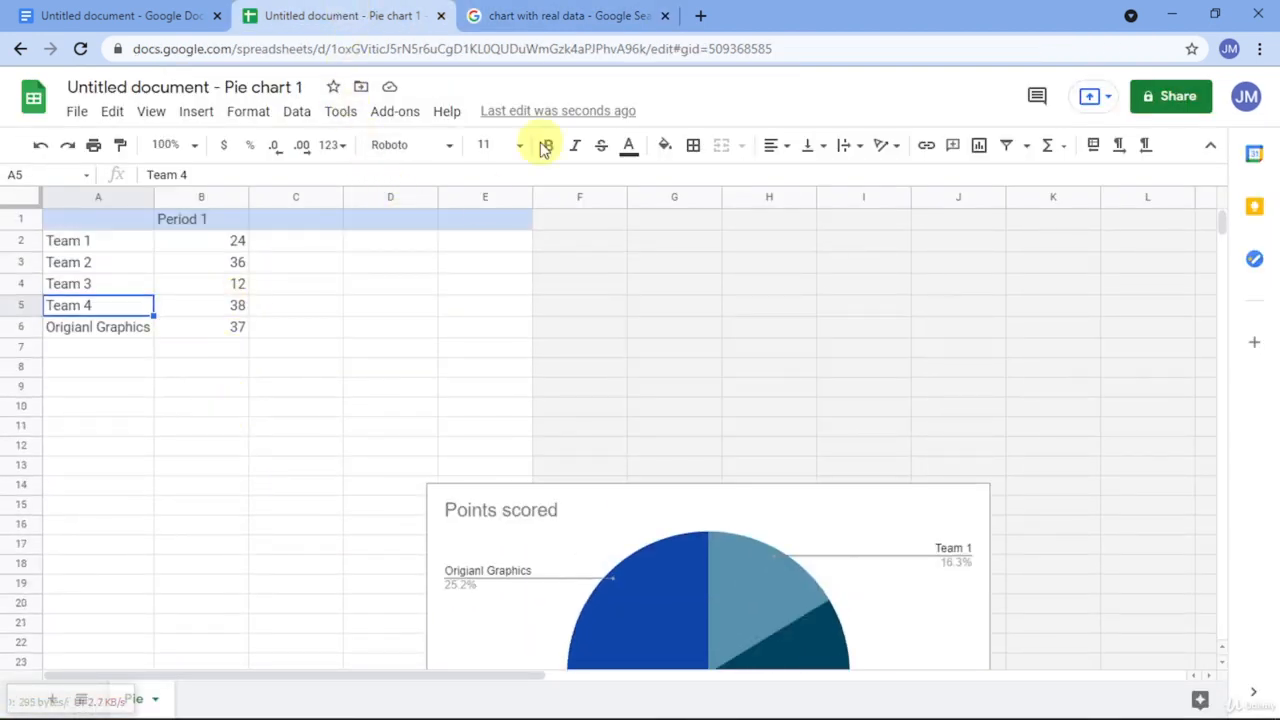
click(597, 12)
click(343, 16)
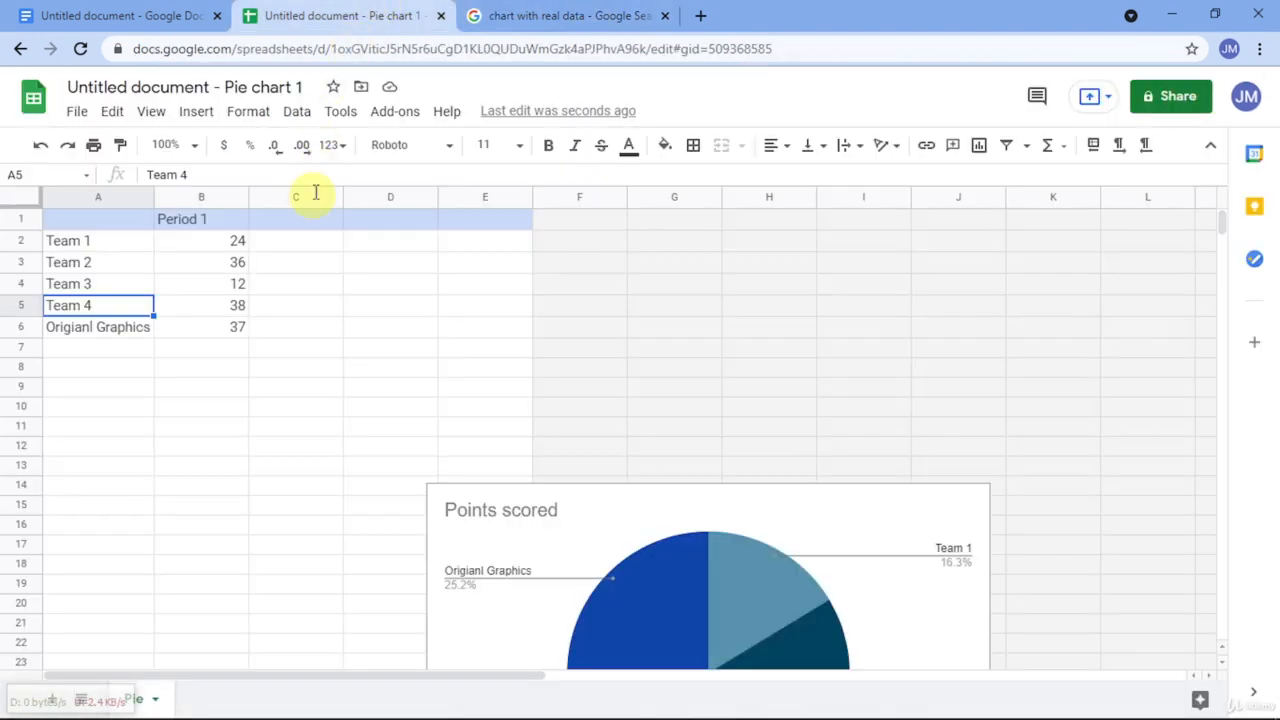
click(240, 305)
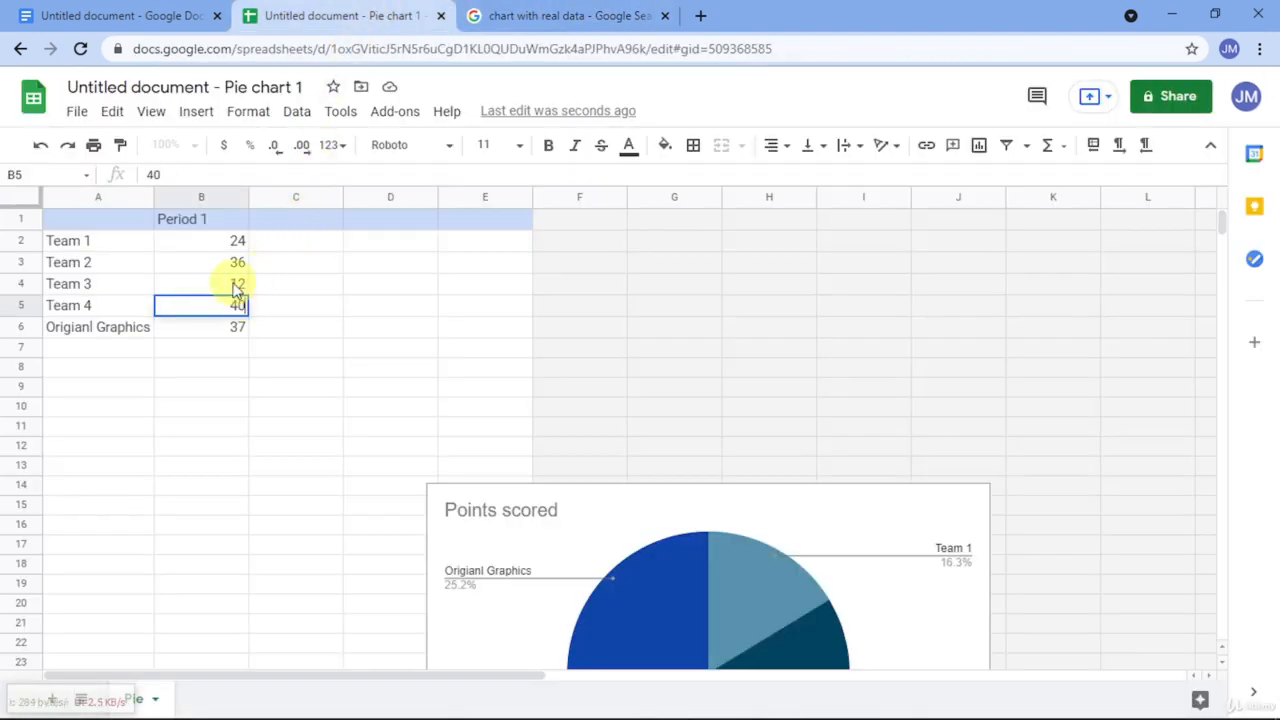
Replace the label in A5 with "Stock Photography" and widen column A to fit it.
click(107, 311)
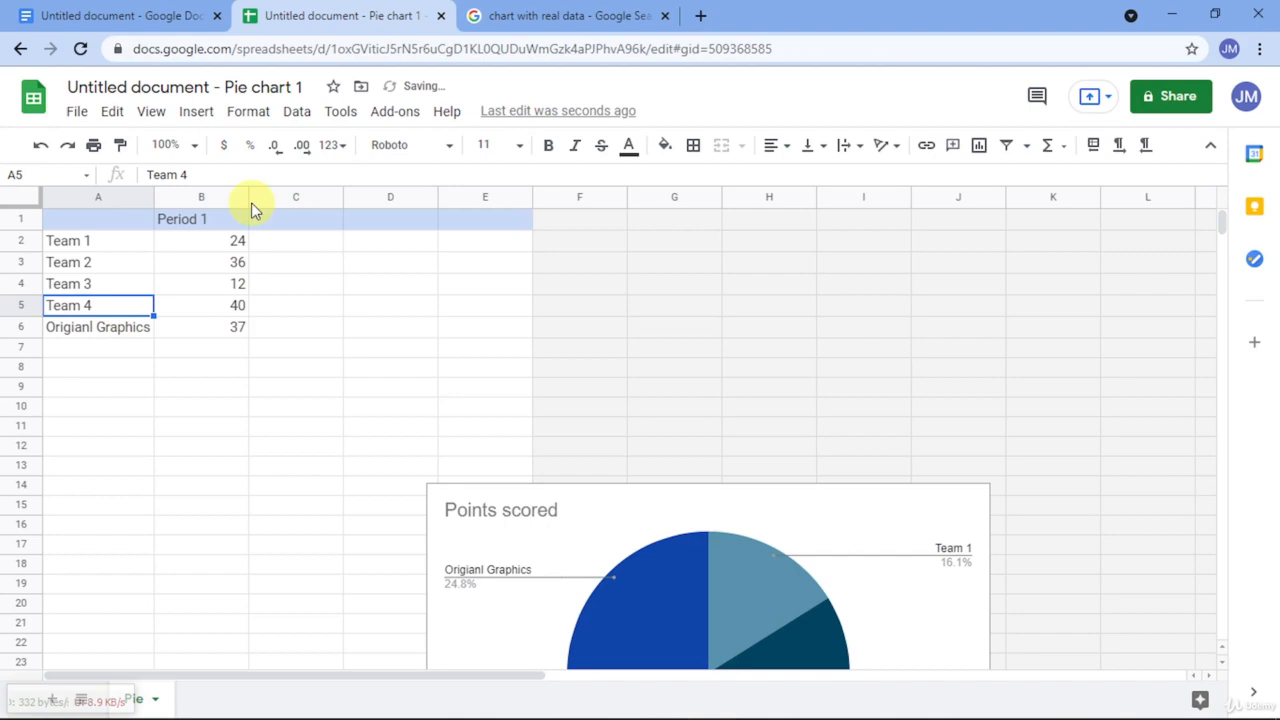
click(586, 14)
click(386, 10)
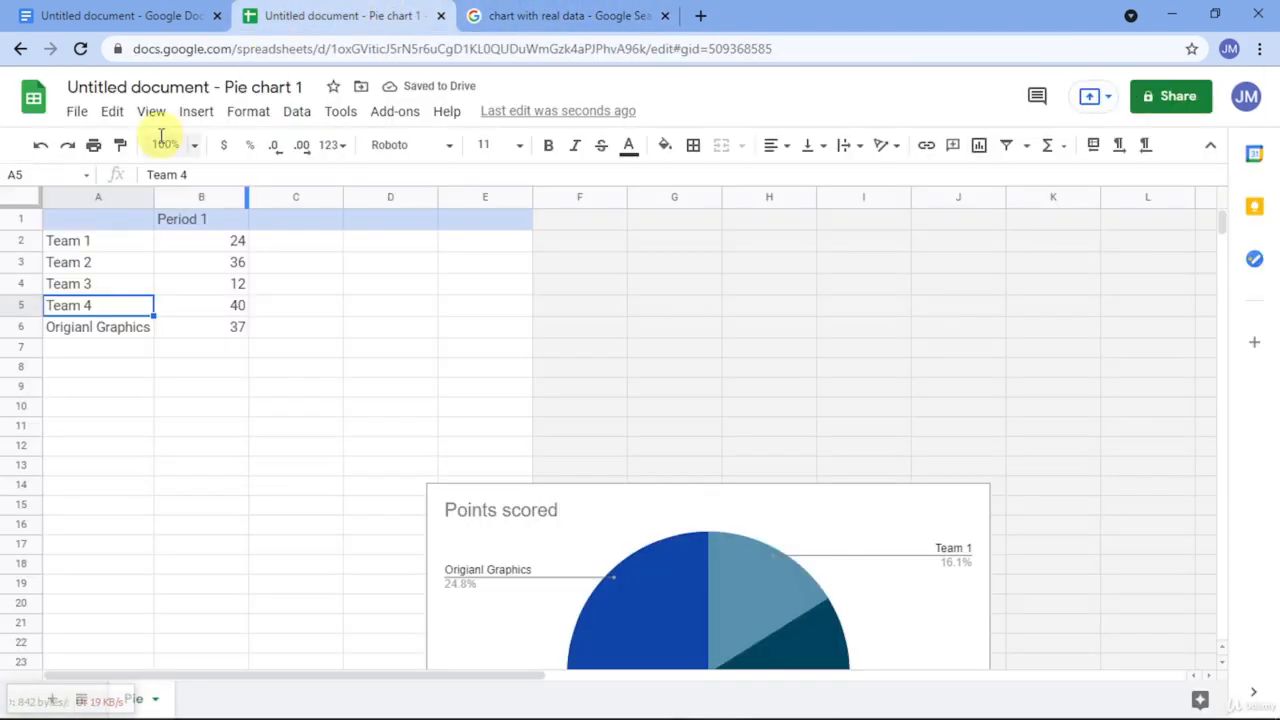
text(Stock Pho)
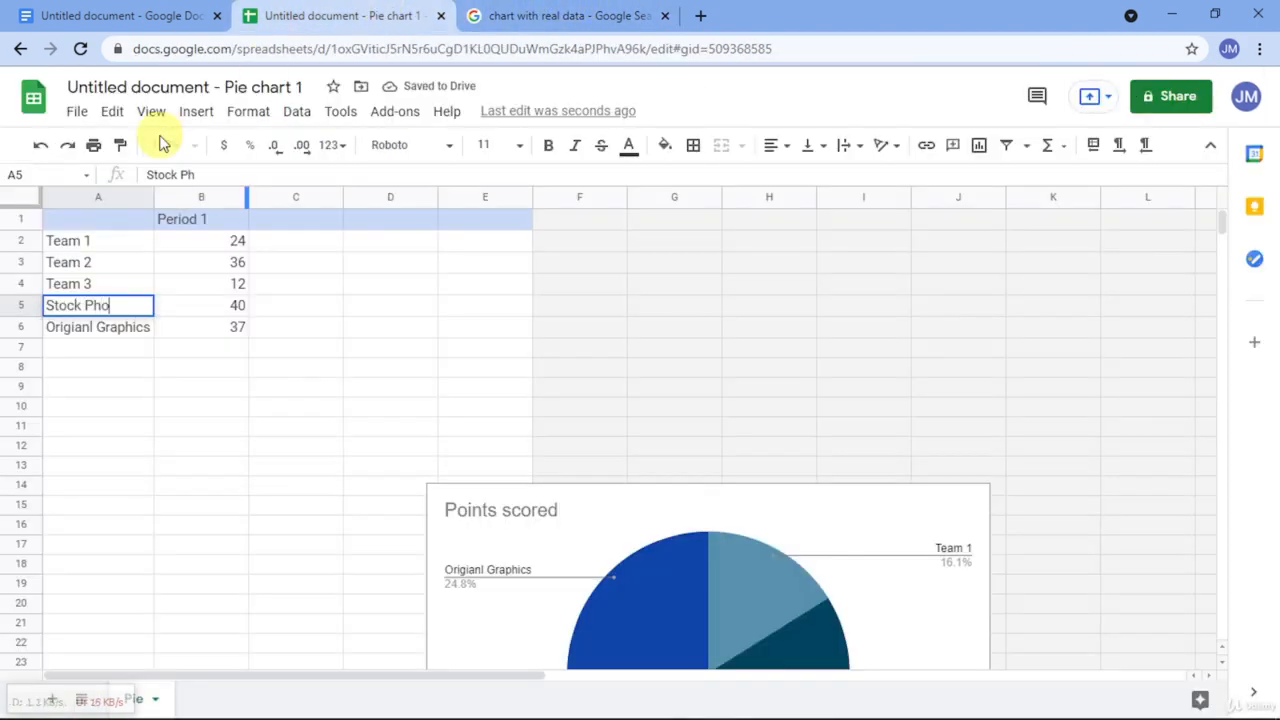
text(tography)
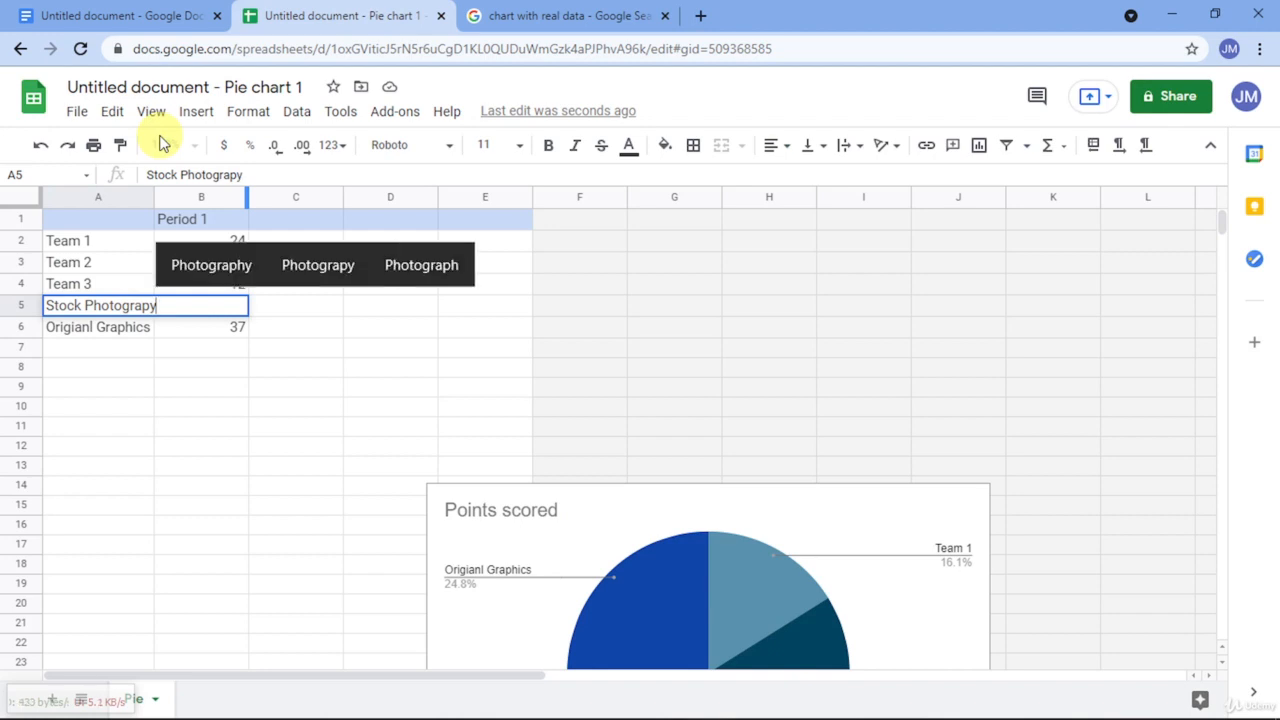
key(Return)
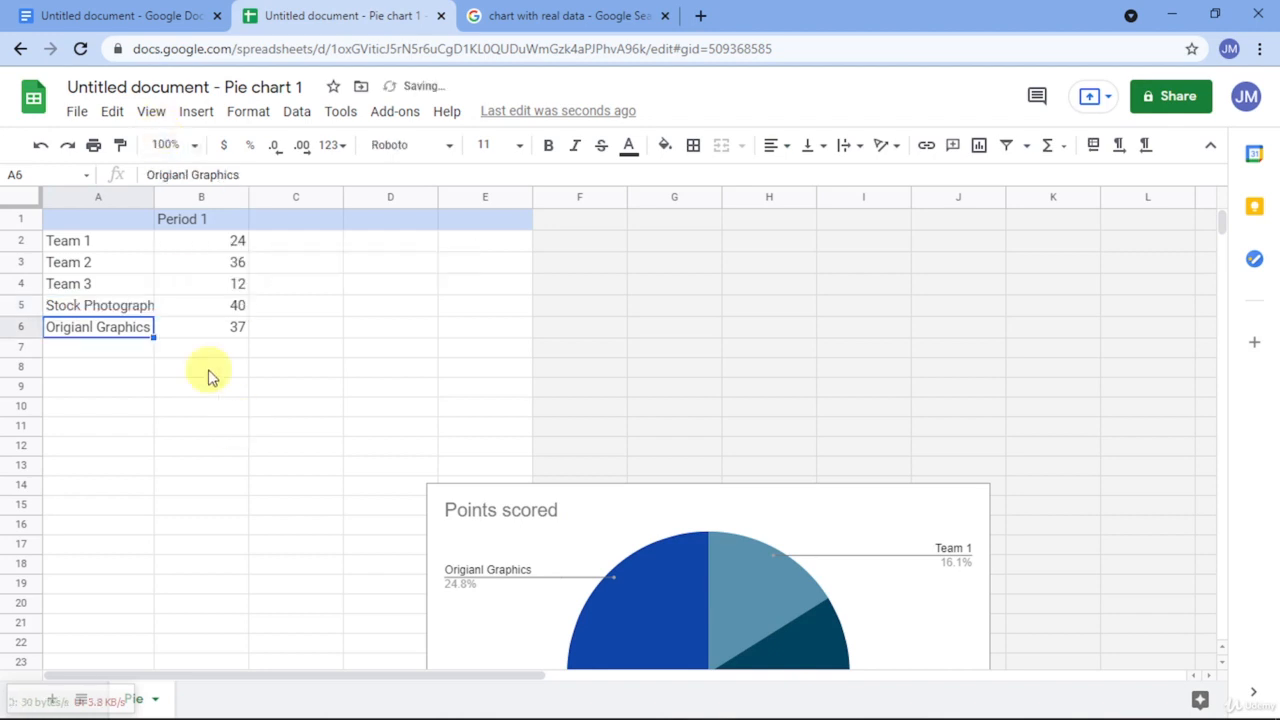
drag(152, 191, 202, 194)
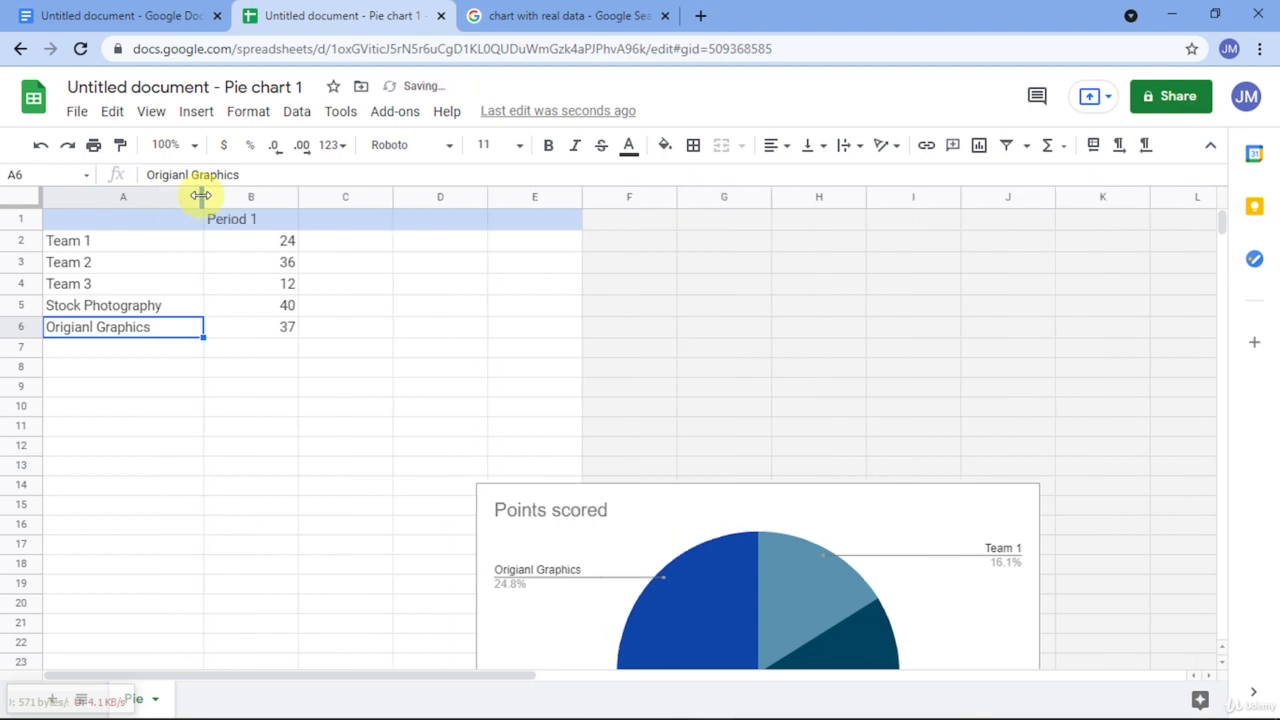
Compare the remaining categories of the reference chart with the slices of the sheet's pie chart.
click(510, 14)
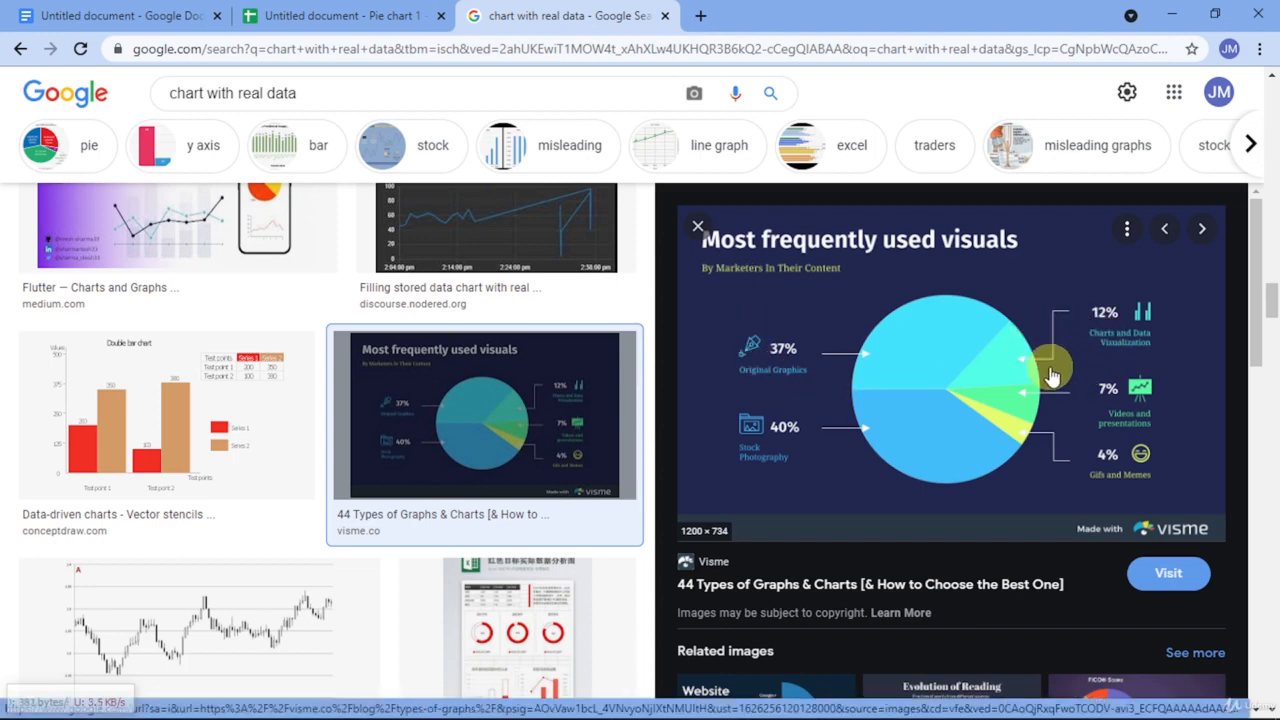
click(325, 15)
scroll(921, 502, down, 3)
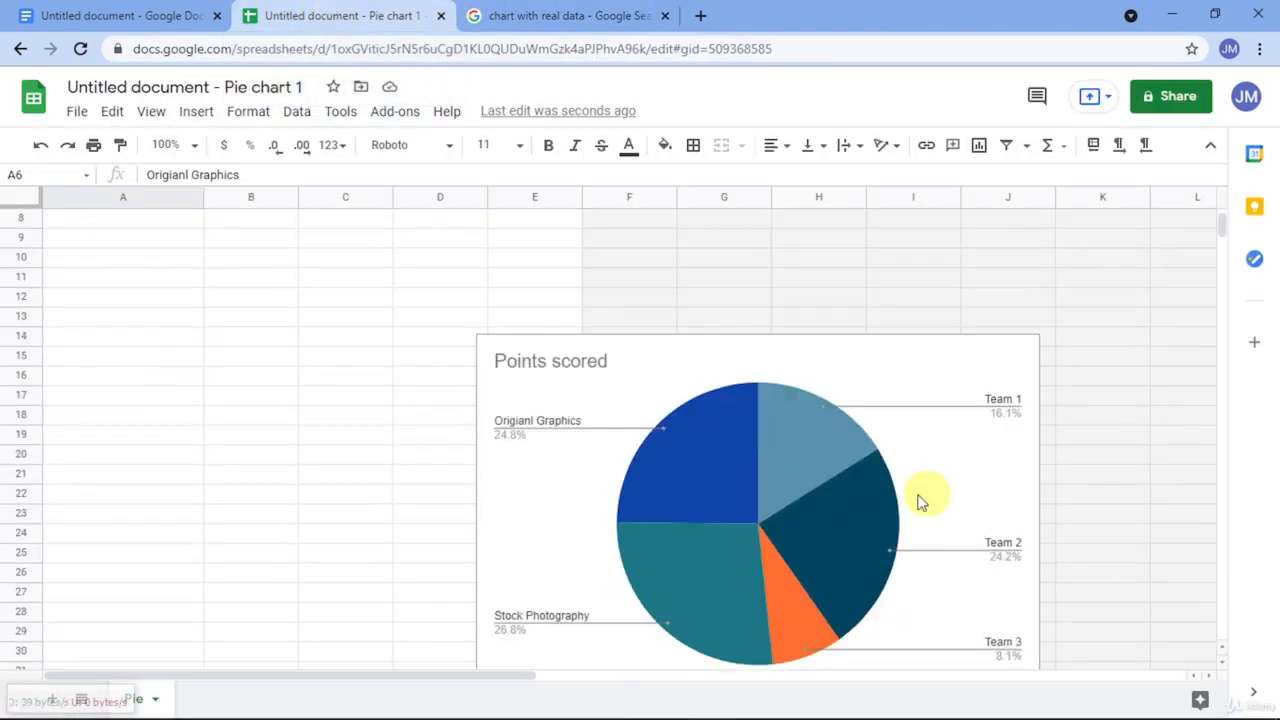
scroll(1063, 403, up, 3)
click(134, 241)
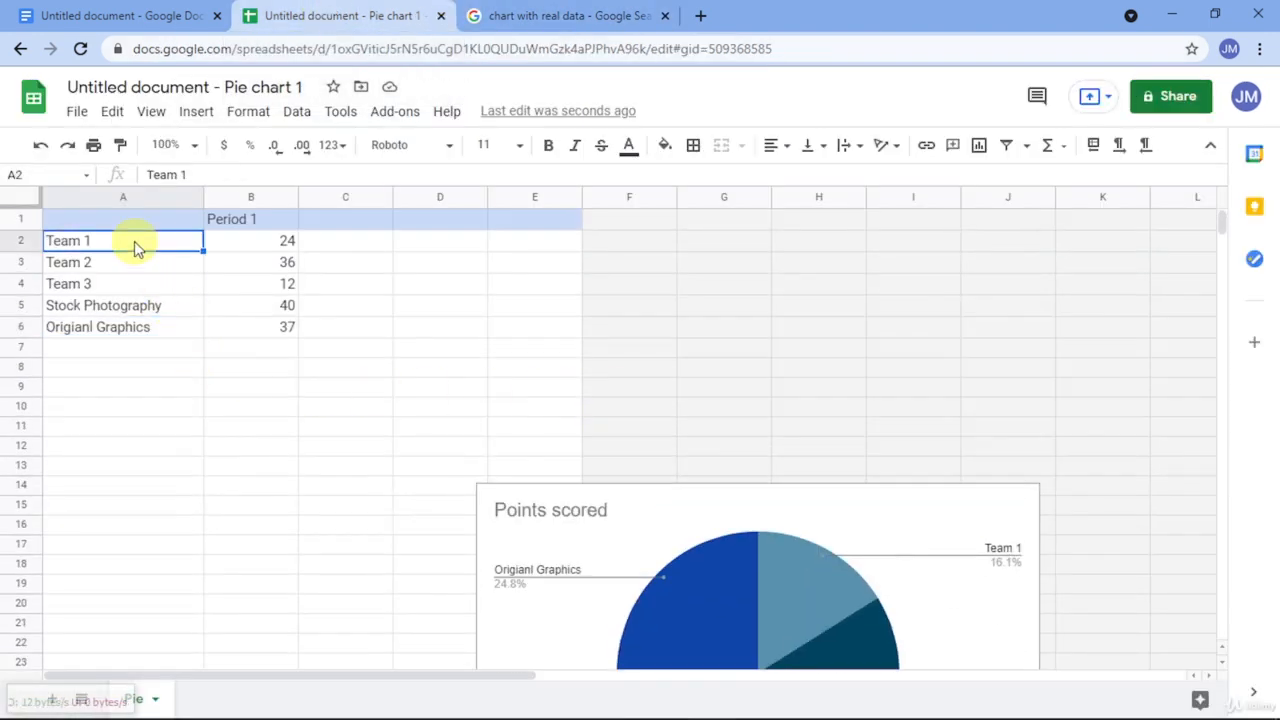
key(BackSpace)
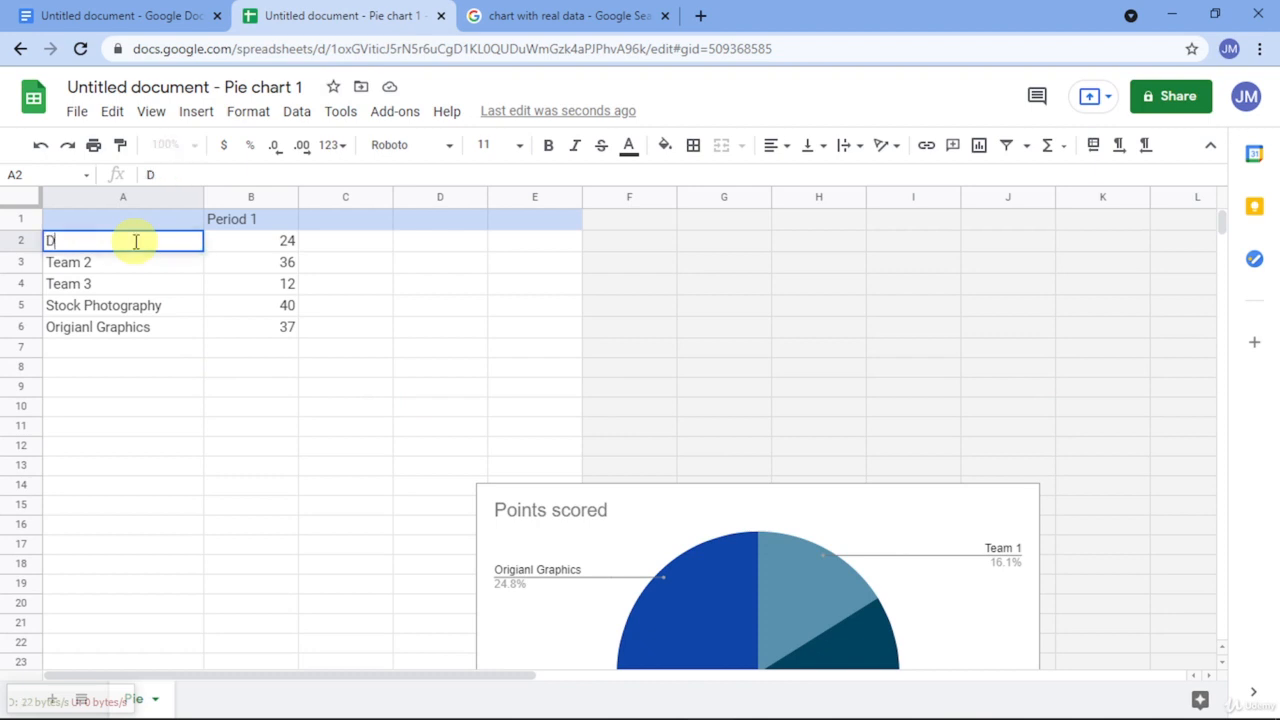
text(Data)
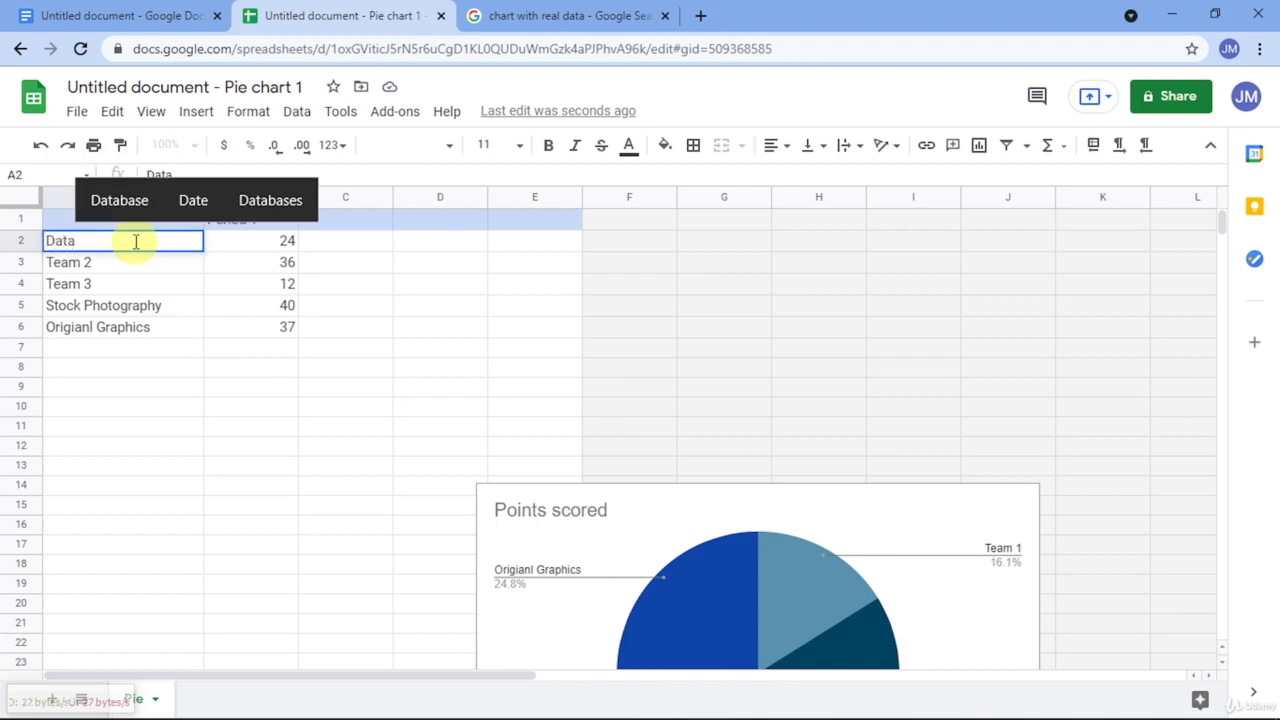
text( VIsua)
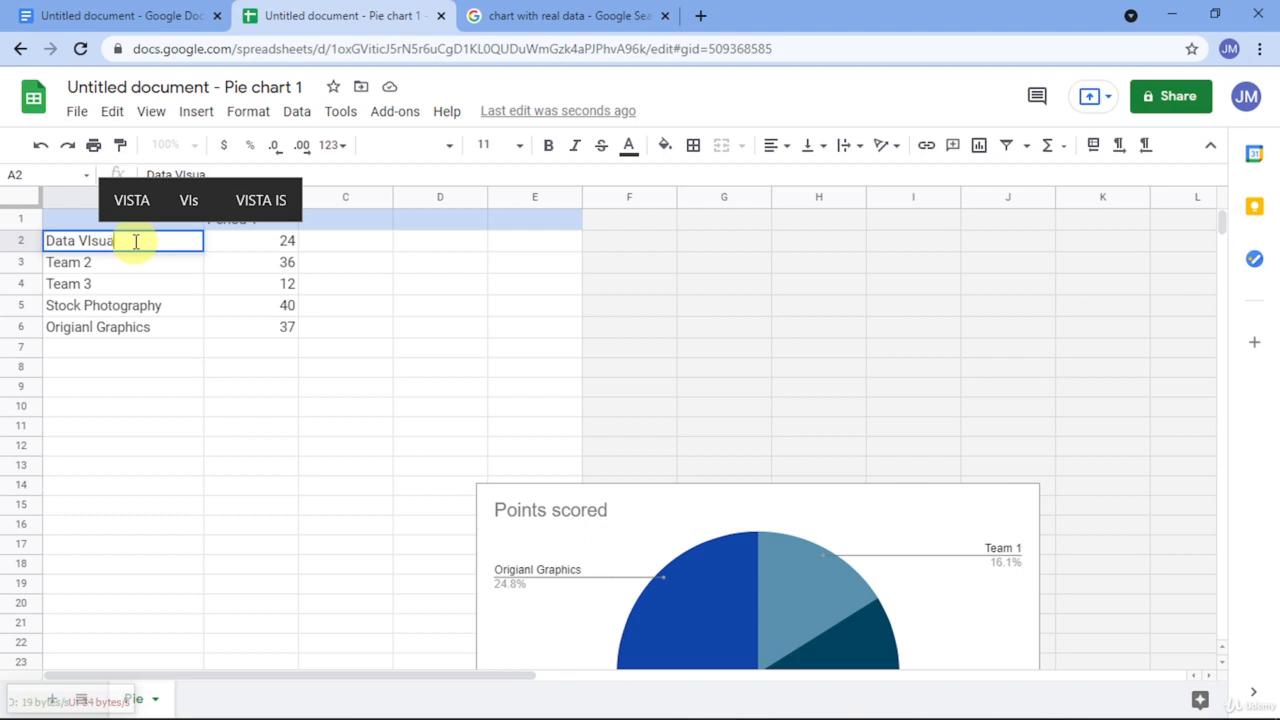
text(ion)
key(BackSpace)
key(BackSpace)
key(BackSpace)
key(BackSpace)
key(BackSpace)
key(BackSpace)
key(BackSpace)
key(BackSpace)
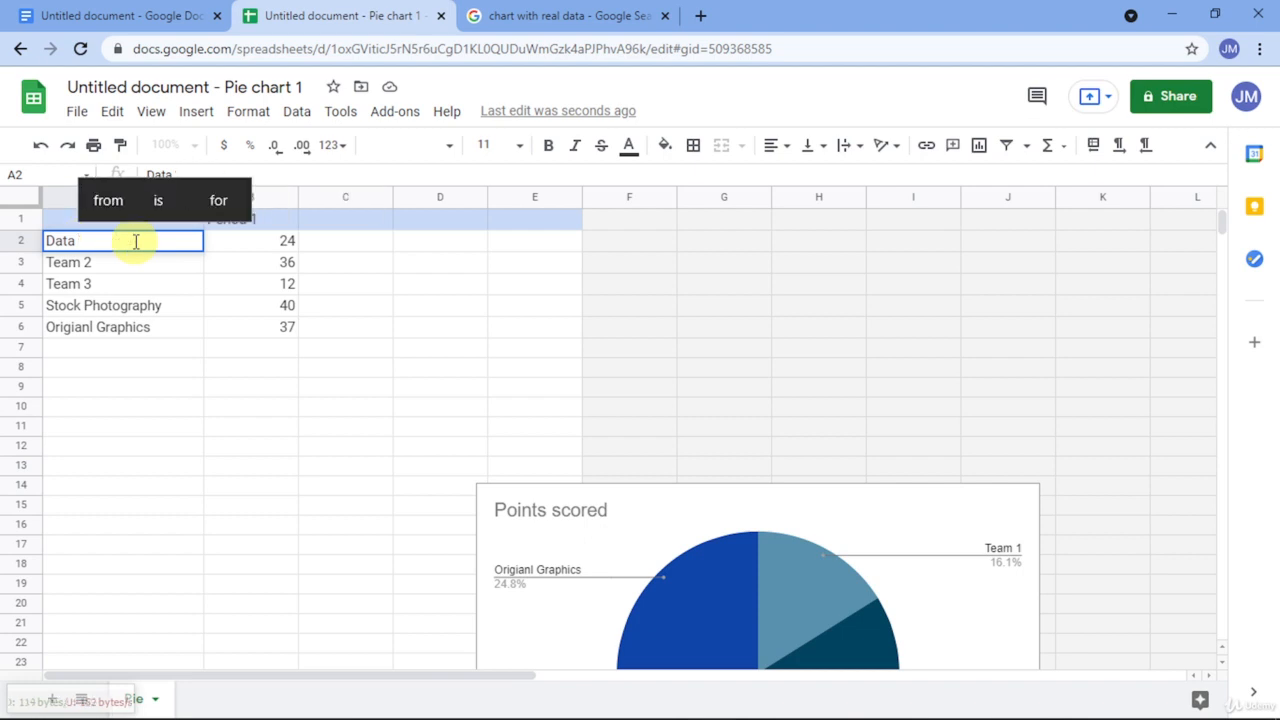
text(Visuational)
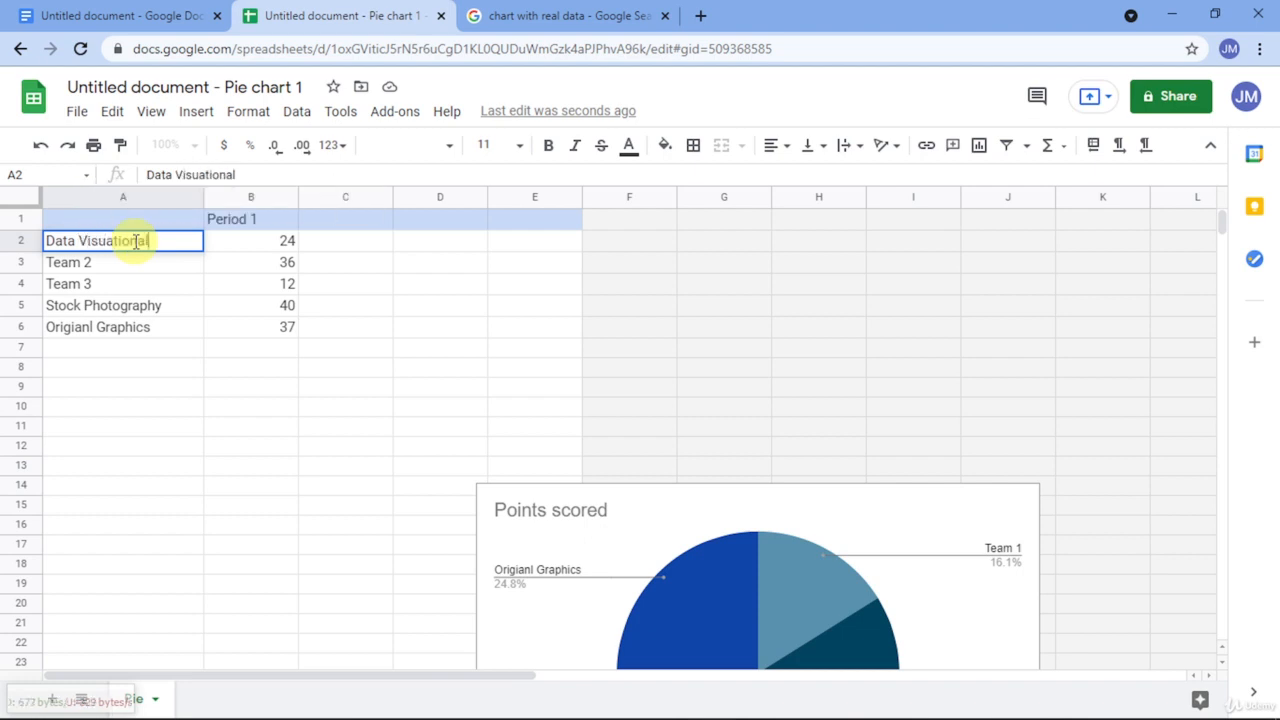
key(BackSpace)
key(BackSpace)
key(BackSpace)
key(BackSpace)
key(BackSpace)
key(BackSpace)
key(BackSpace)
key(BackSpace)
key(BackSpace)
key(BackSpace)
key(BackSpace)
key(BackSpace)
key(BackSpace)
key(BackSpace)
key(BackSpace)
key(BackSpace)
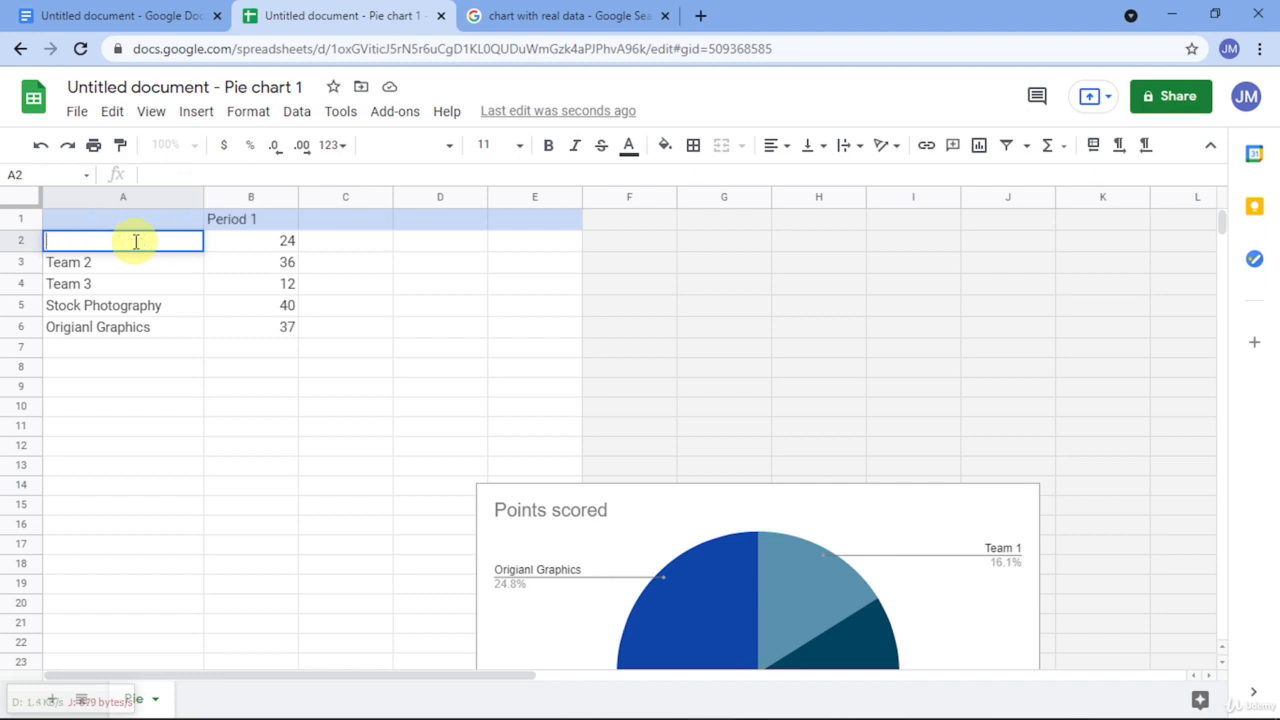
Write "Charts and Data Visualization" in the Windows Run box beside the reference chart, cut the text and close the box.
click(530, 15)
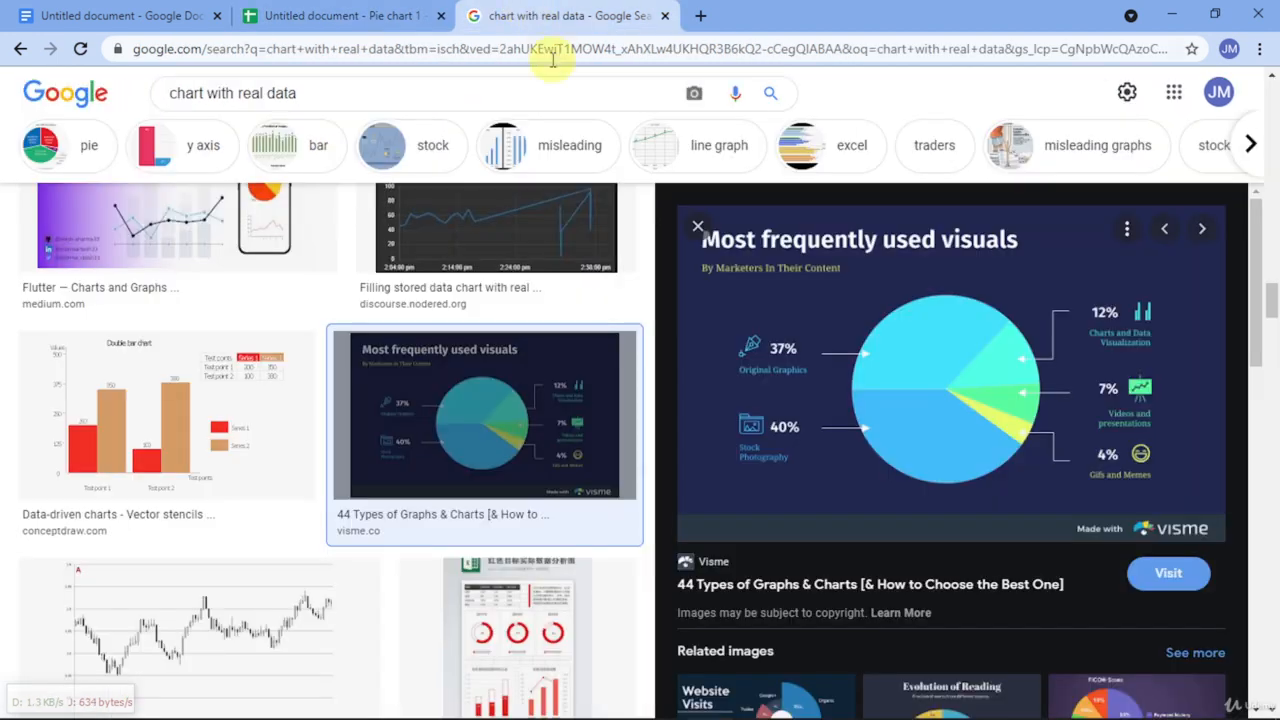
key(super+r)
text(Char)
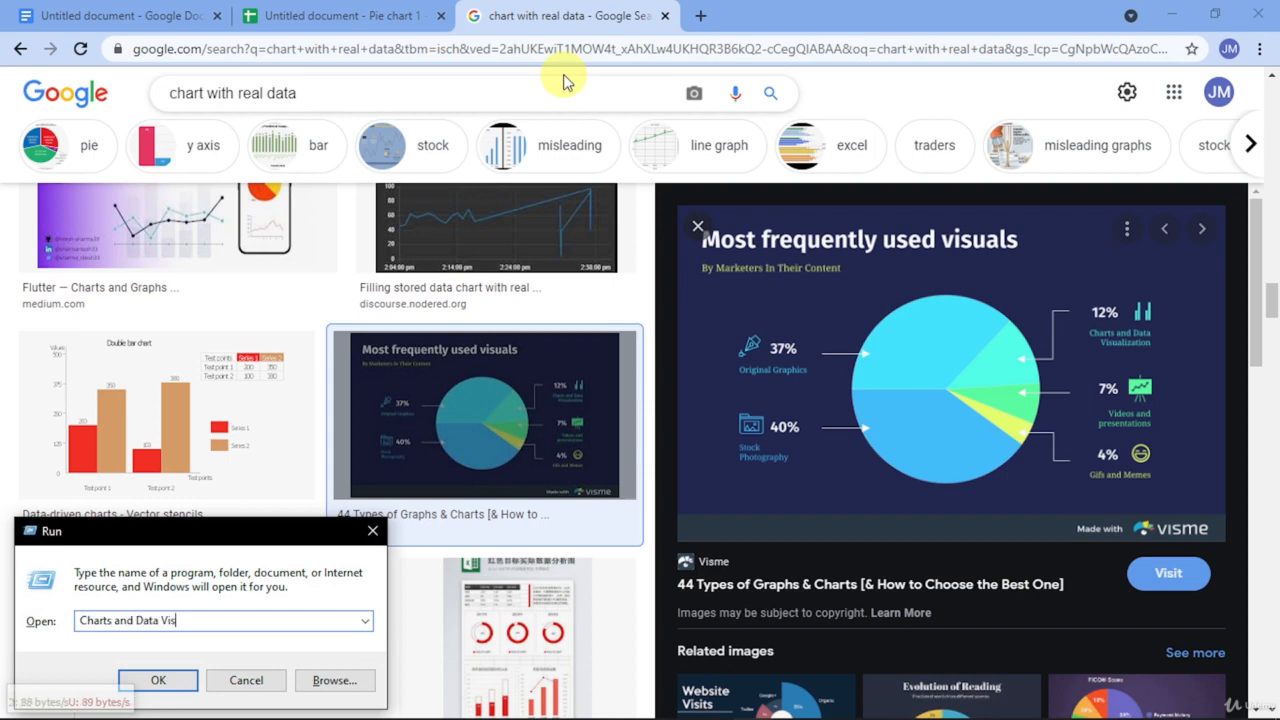
text(ts and Data Visualization)
key(ctrl+a)
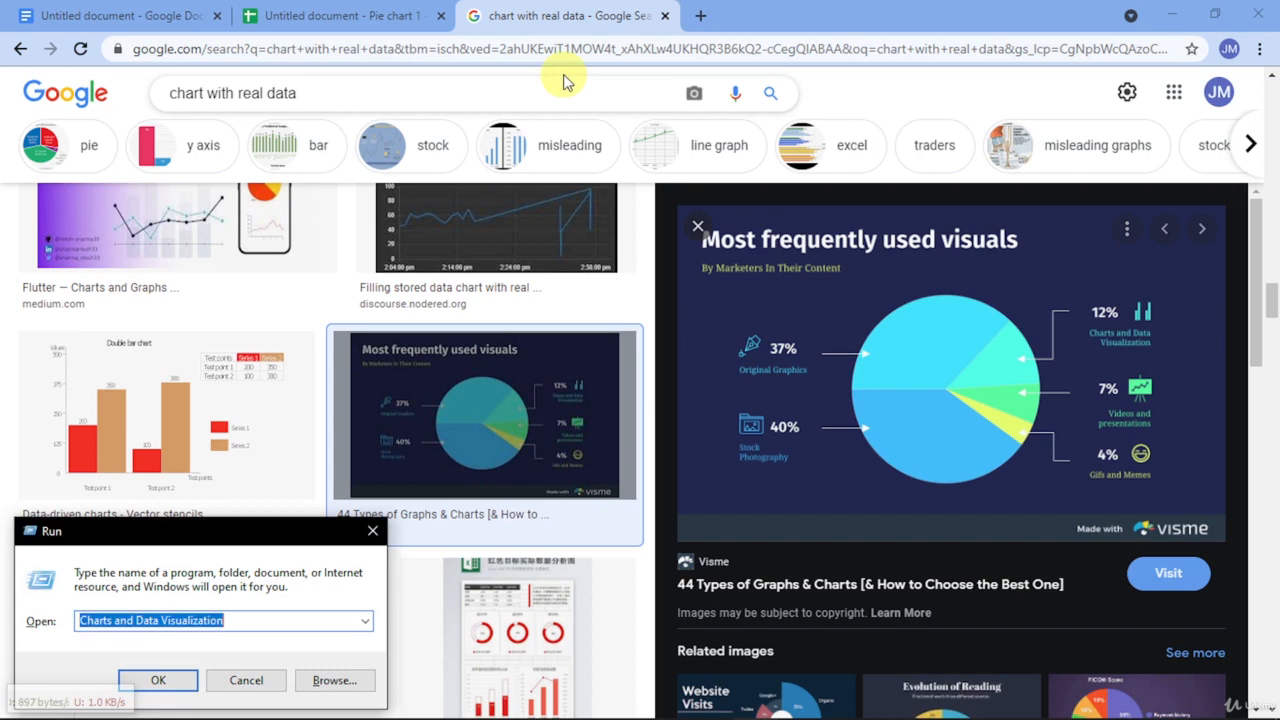
key(ctrl+x)
key(alt+space)
key(c)
Paste "Charts and Data Visualization" into the spreadsheet as the label in A2.
click(291, 12)
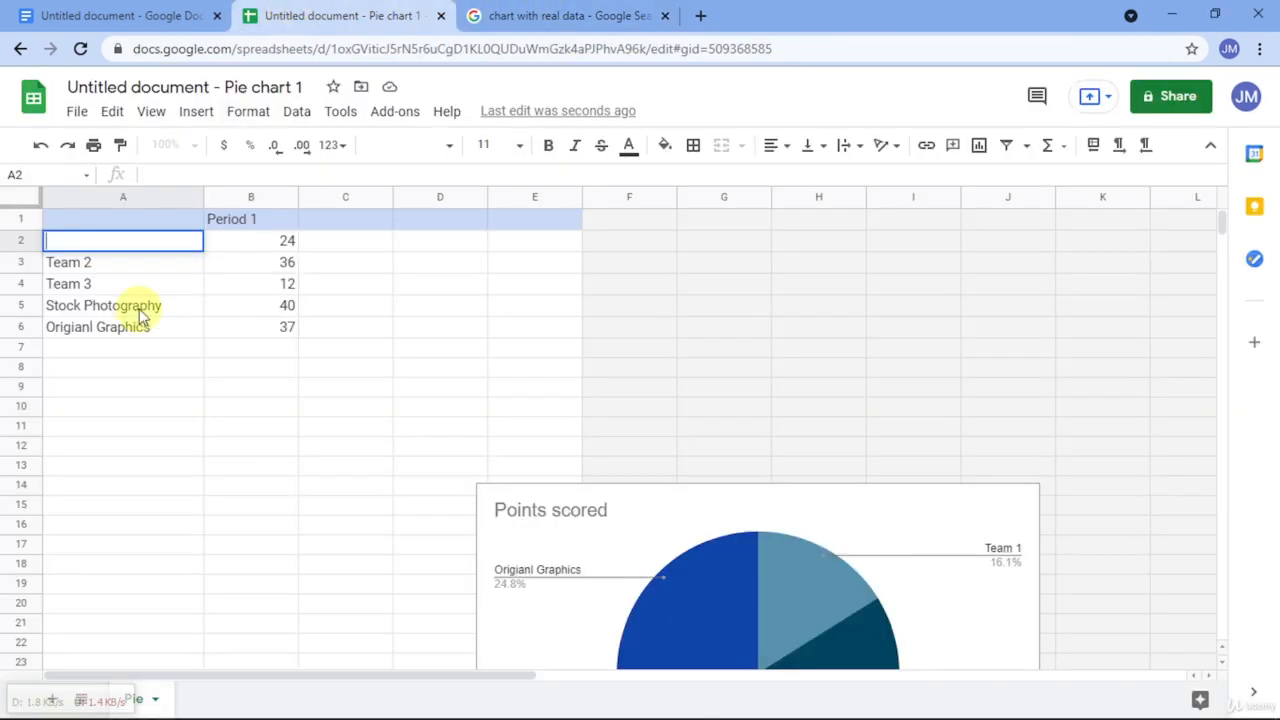
key(ctrl+v)
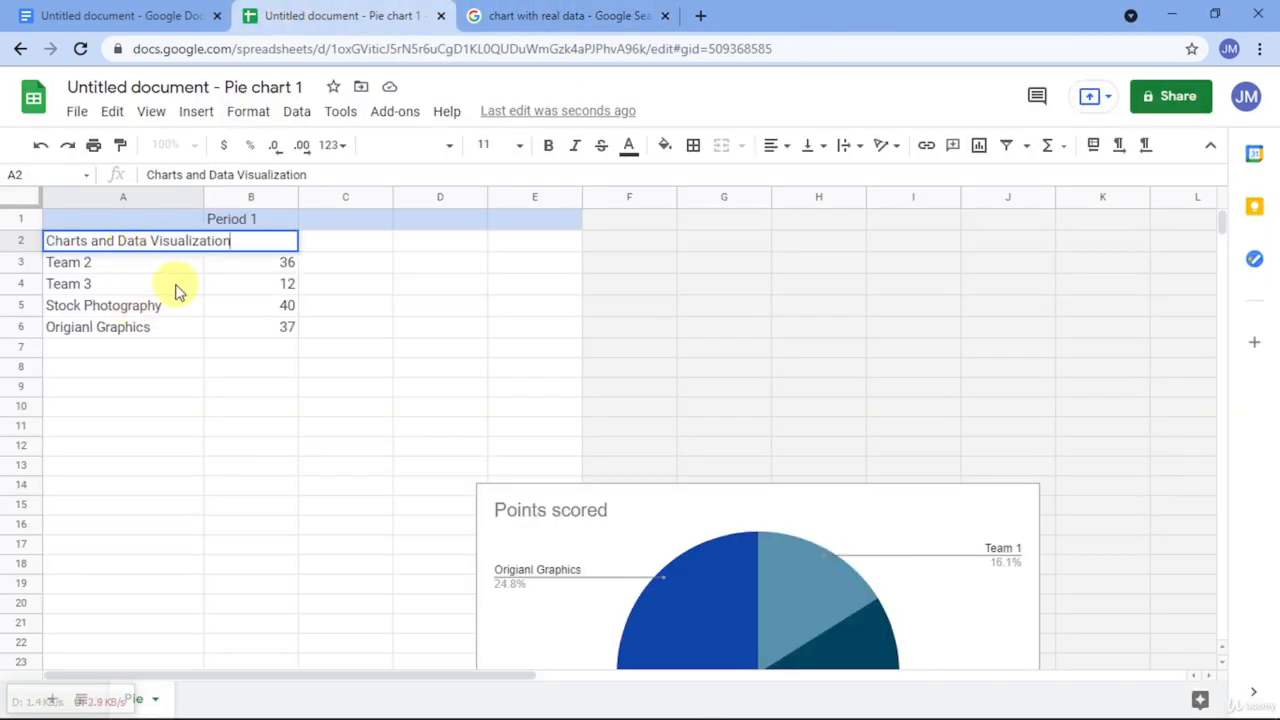
click(174, 284)
Check the Charts and Data Visualization percentage in the reference chart and set its value in B2 to 12.
click(595, 38)
click(360, 14)
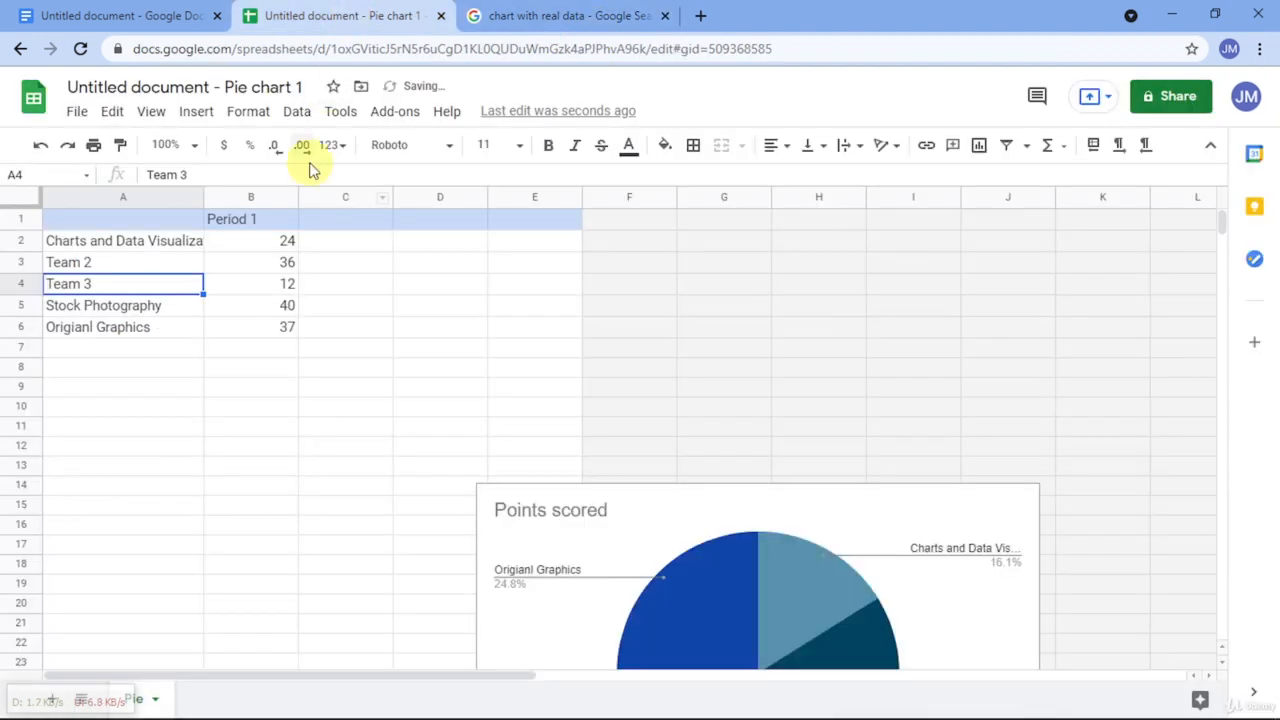
click(260, 250)
text(12)
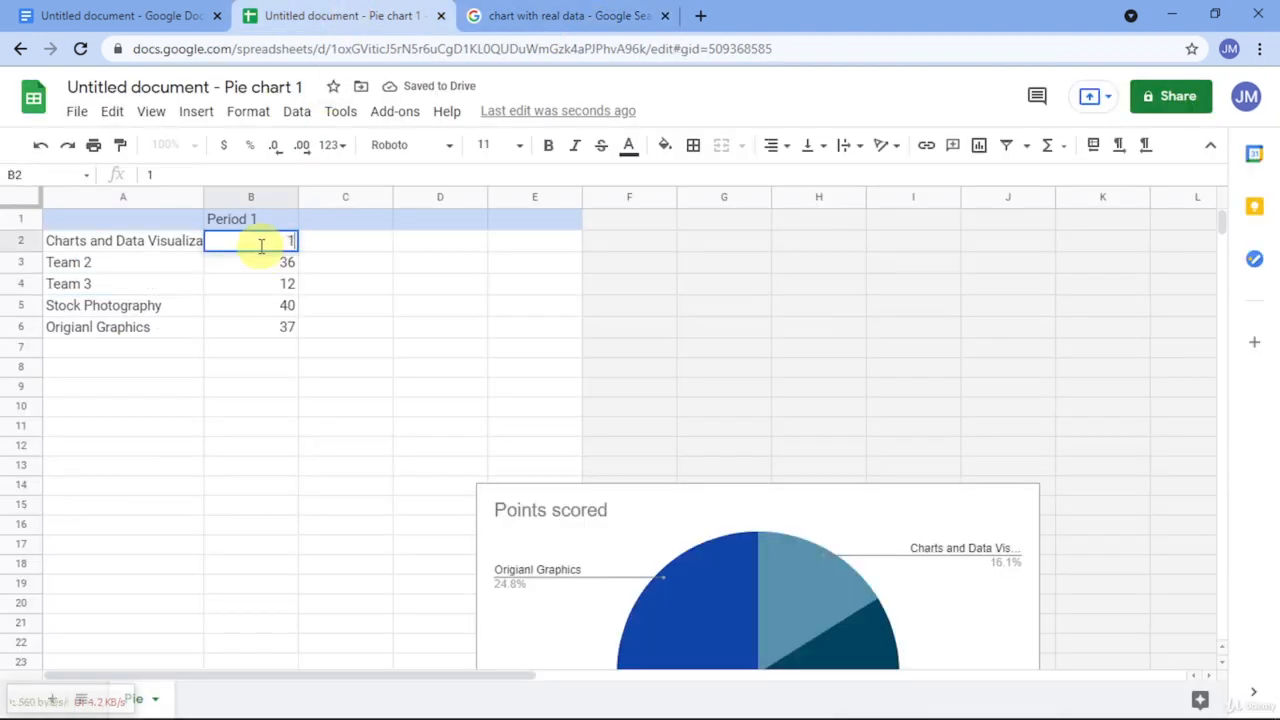
key(Return)
Look up the next category in the reference chart and replace the label in A3 with "Video and Presenation".
click(110, 264)
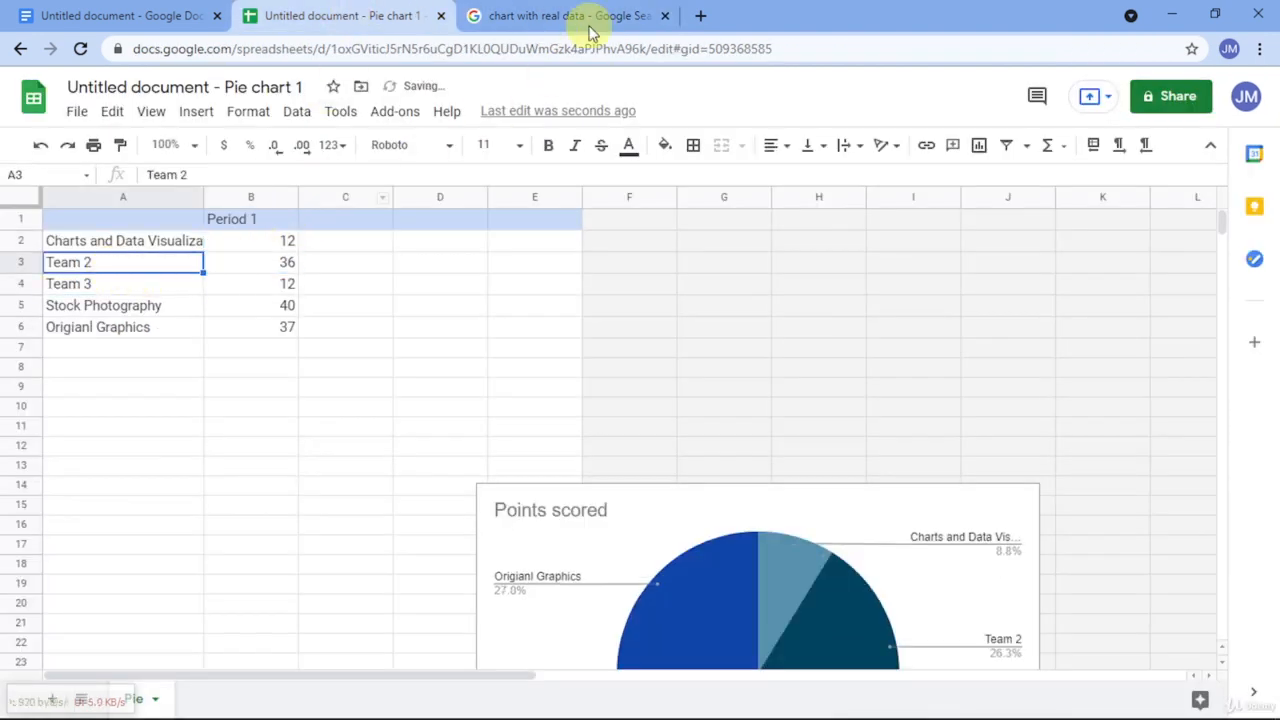
click(586, 18)
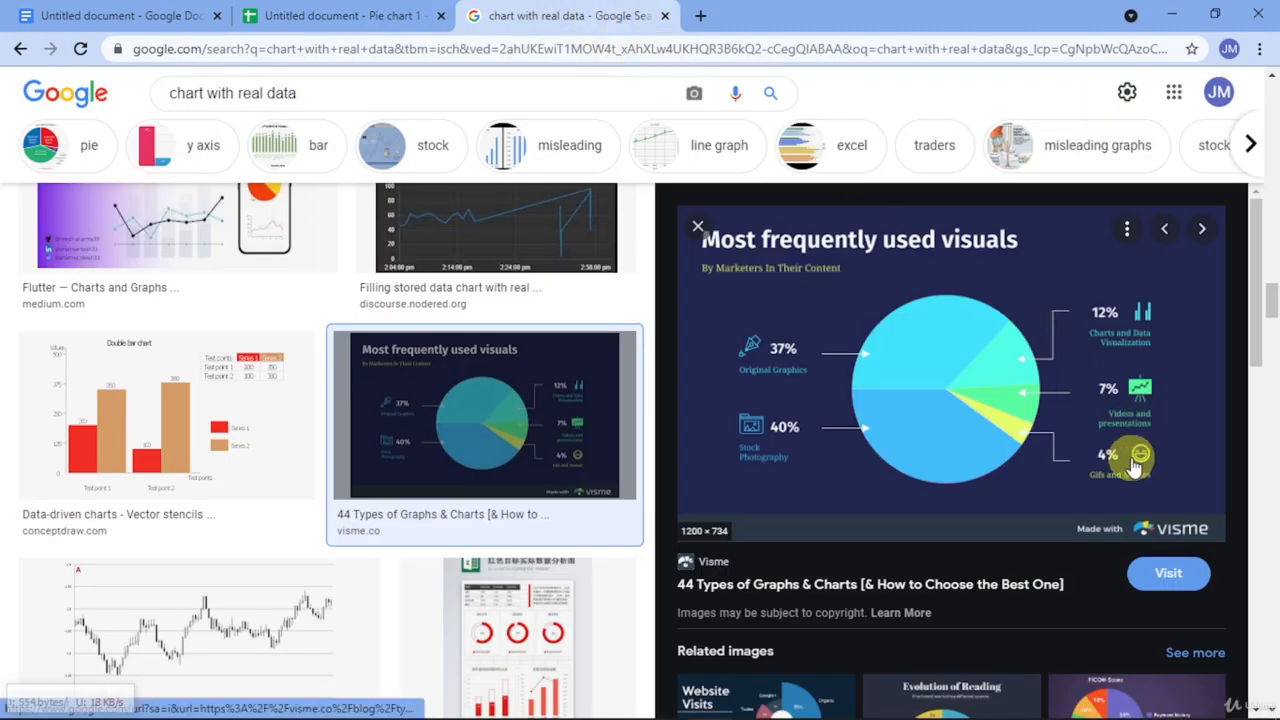
click(305, 25)
scroll(806, 451, down, 3)
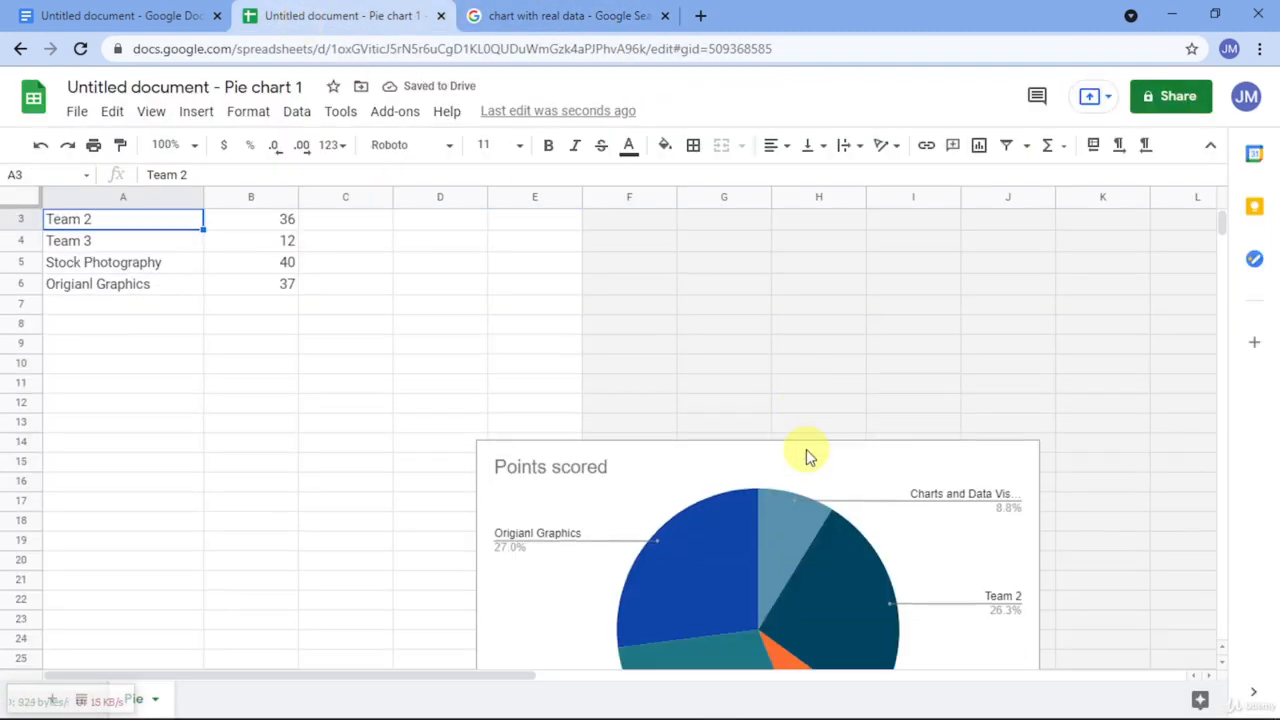
scroll(229, 266, up, 3)
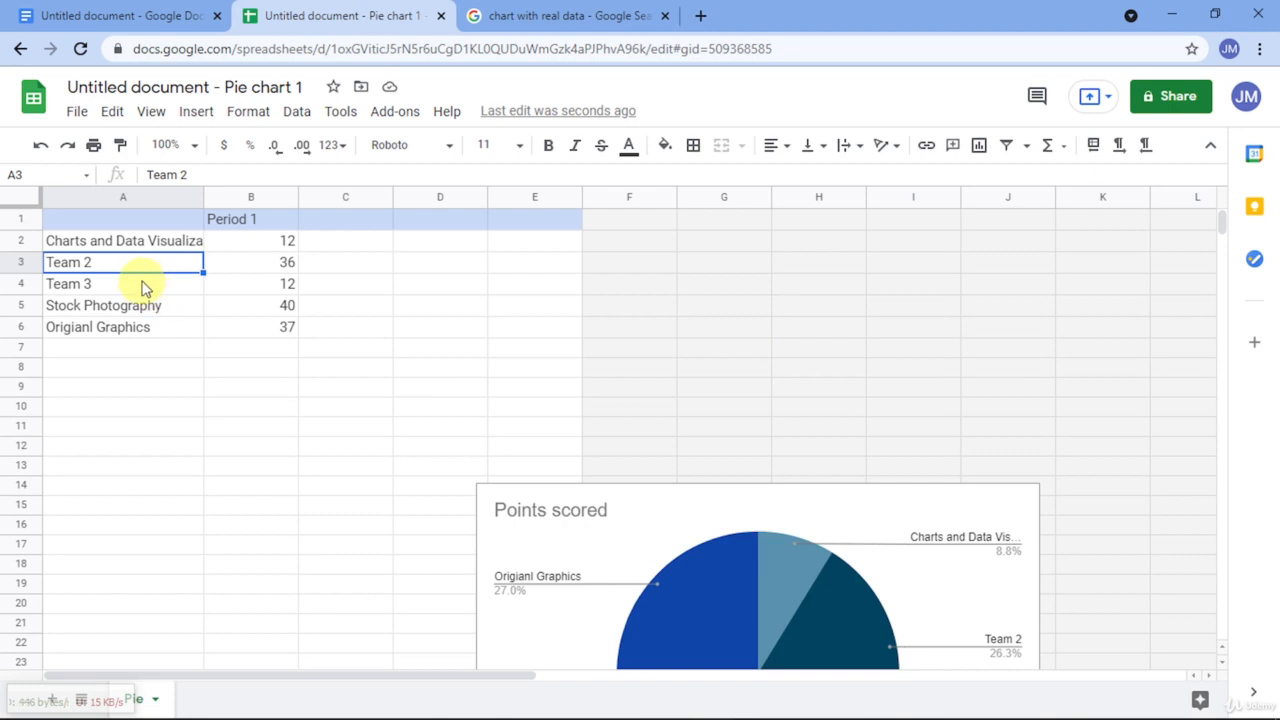
text(Video and )
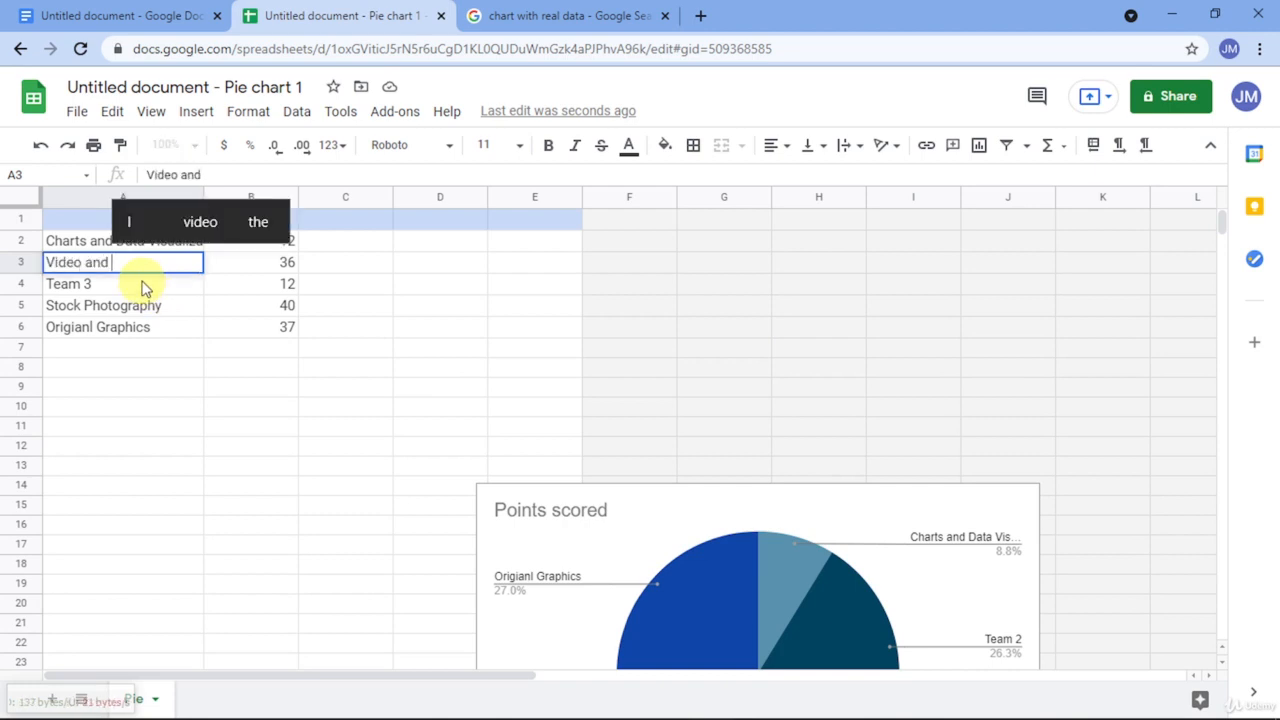
text(Presenation)
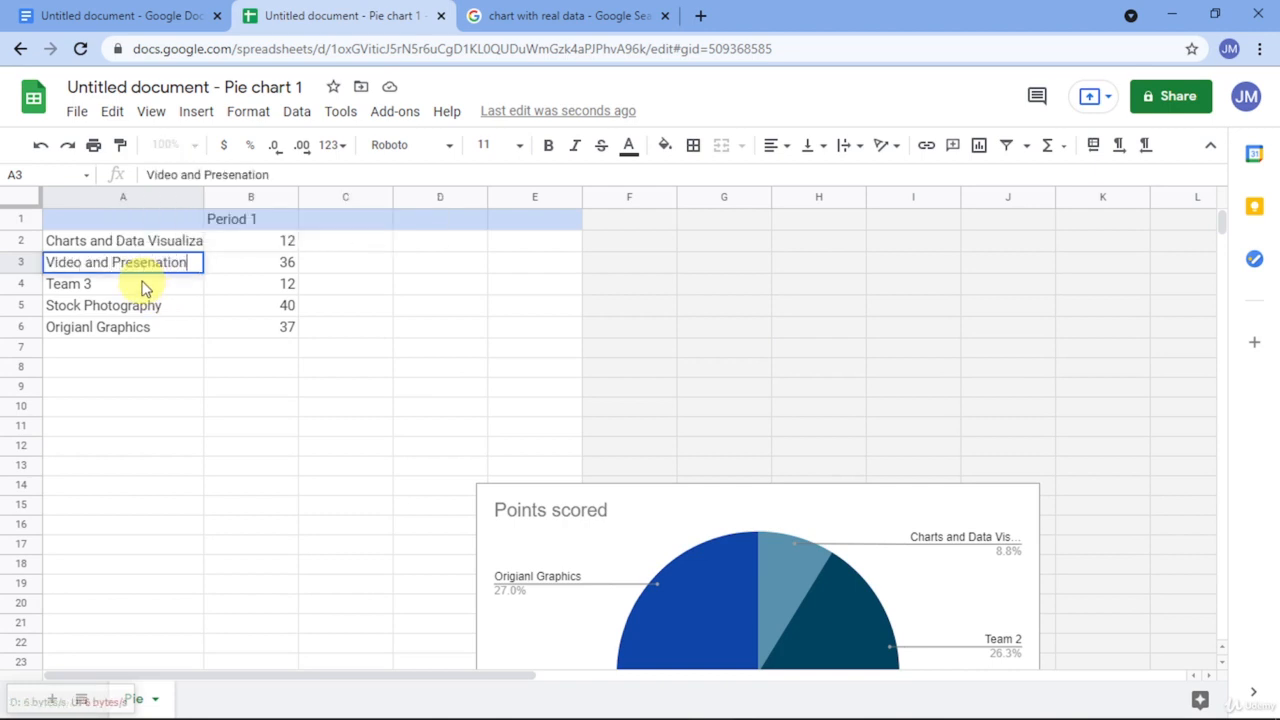
Set the value of the video category in B3 to 7.
key(Tab)
text(12)
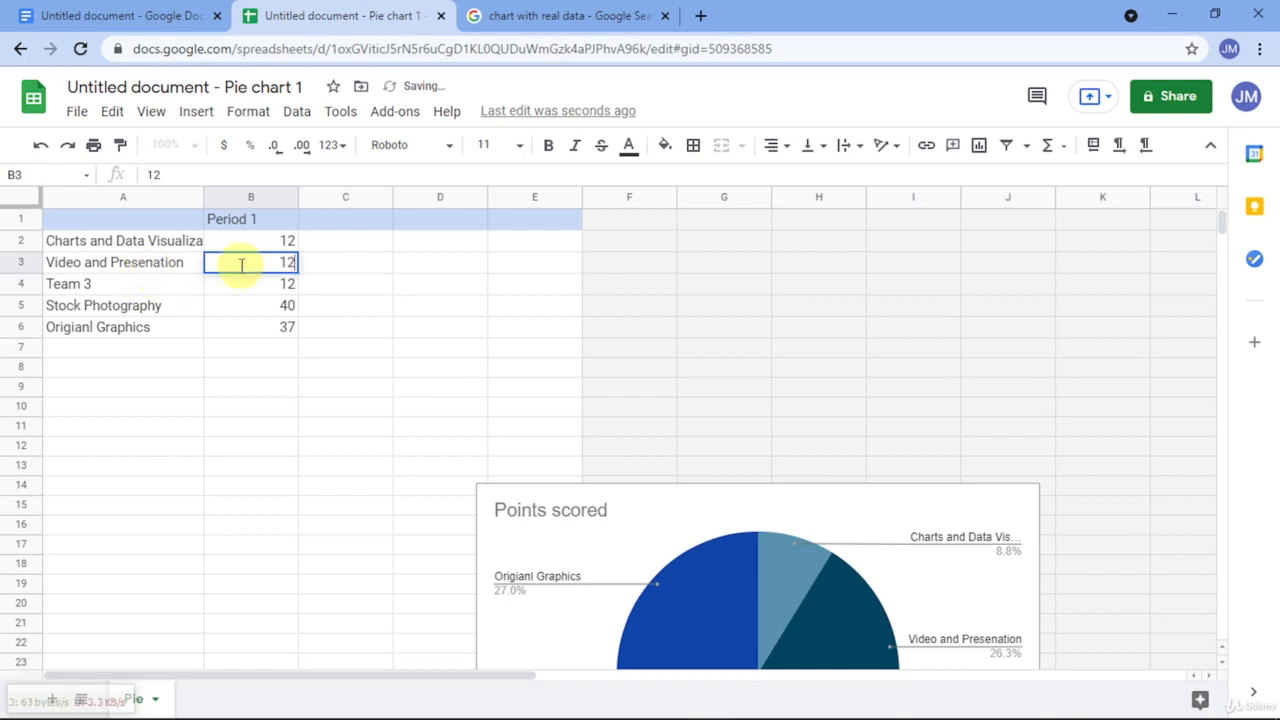
text(7)
key(Return)
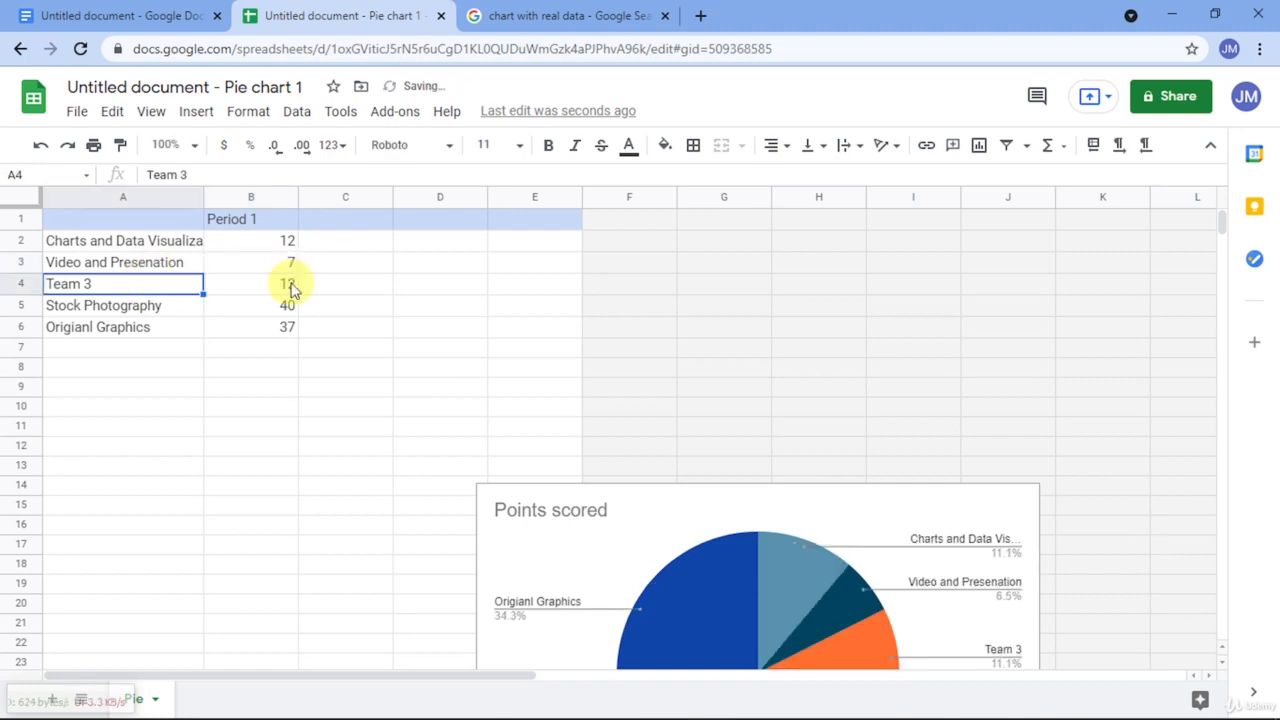
Check the last small category's percentage in the reference chart and set its value in B4 to 4.
click(525, 12)
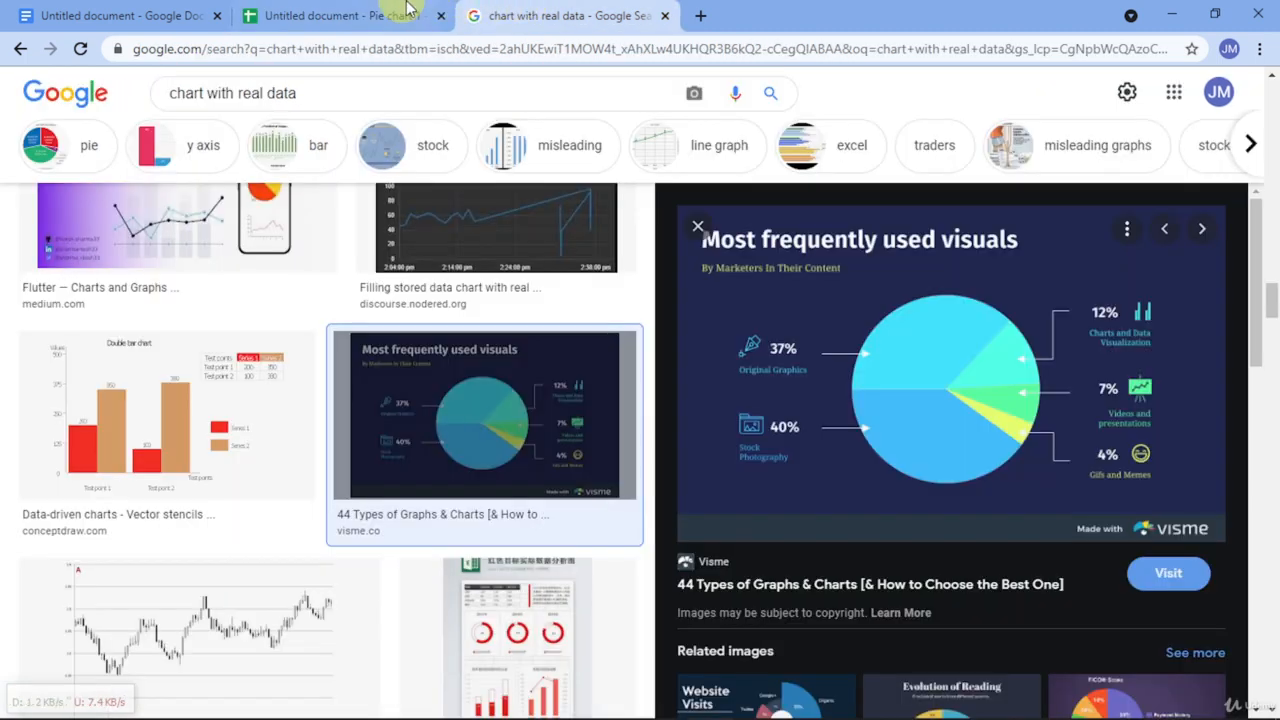
click(366, 12)
click(282, 288)
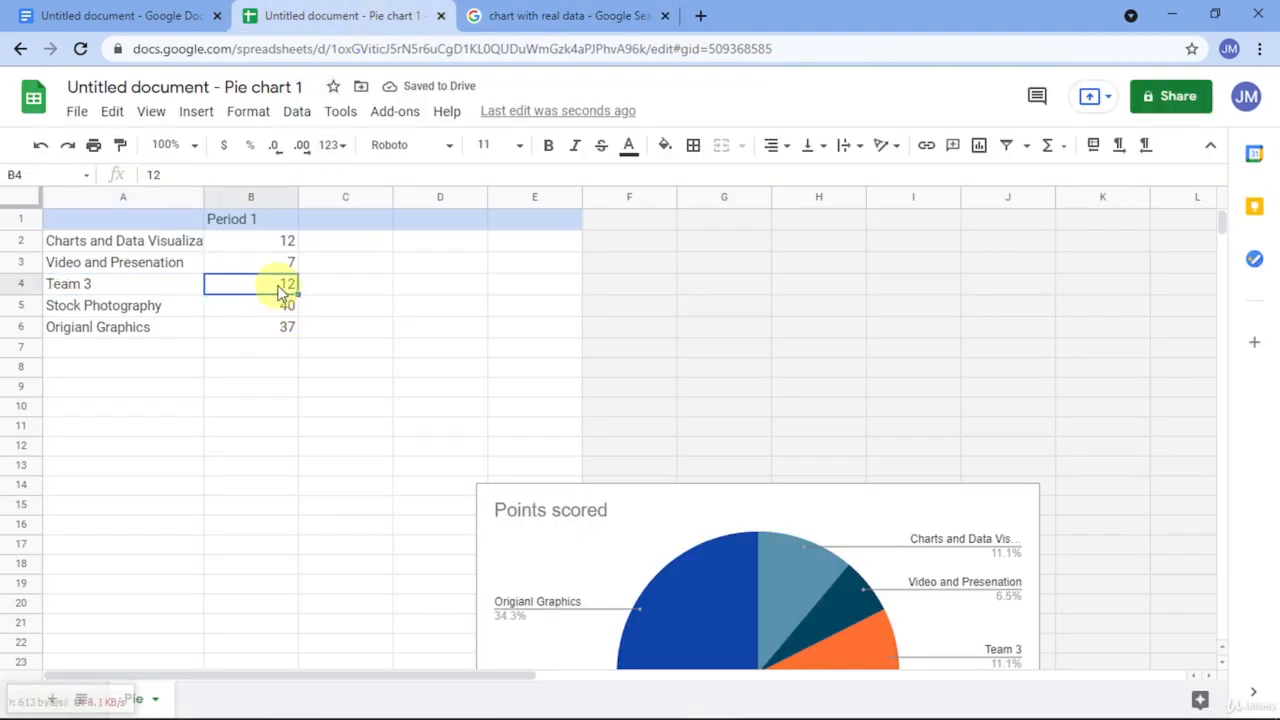
text(4)
Look up the 4% category's name in the reference chart and replace the label in A4 with "Gifs and Memos".
click(149, 288)
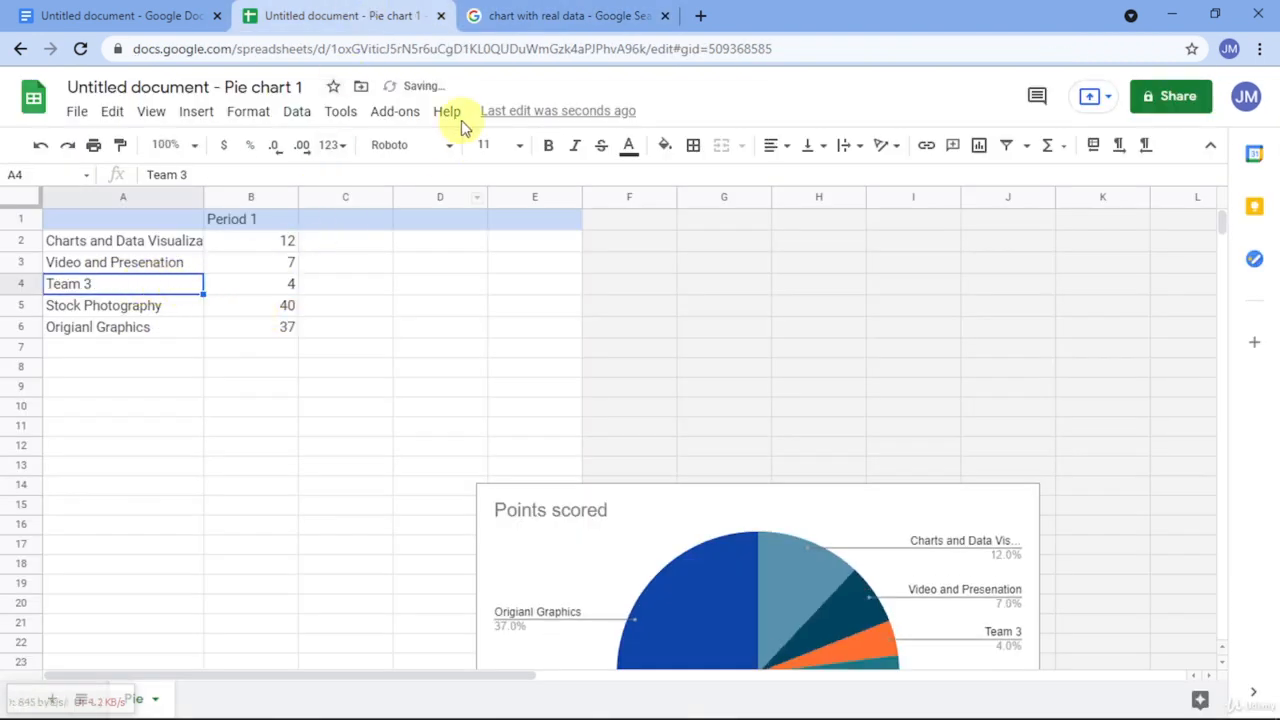
click(523, 14)
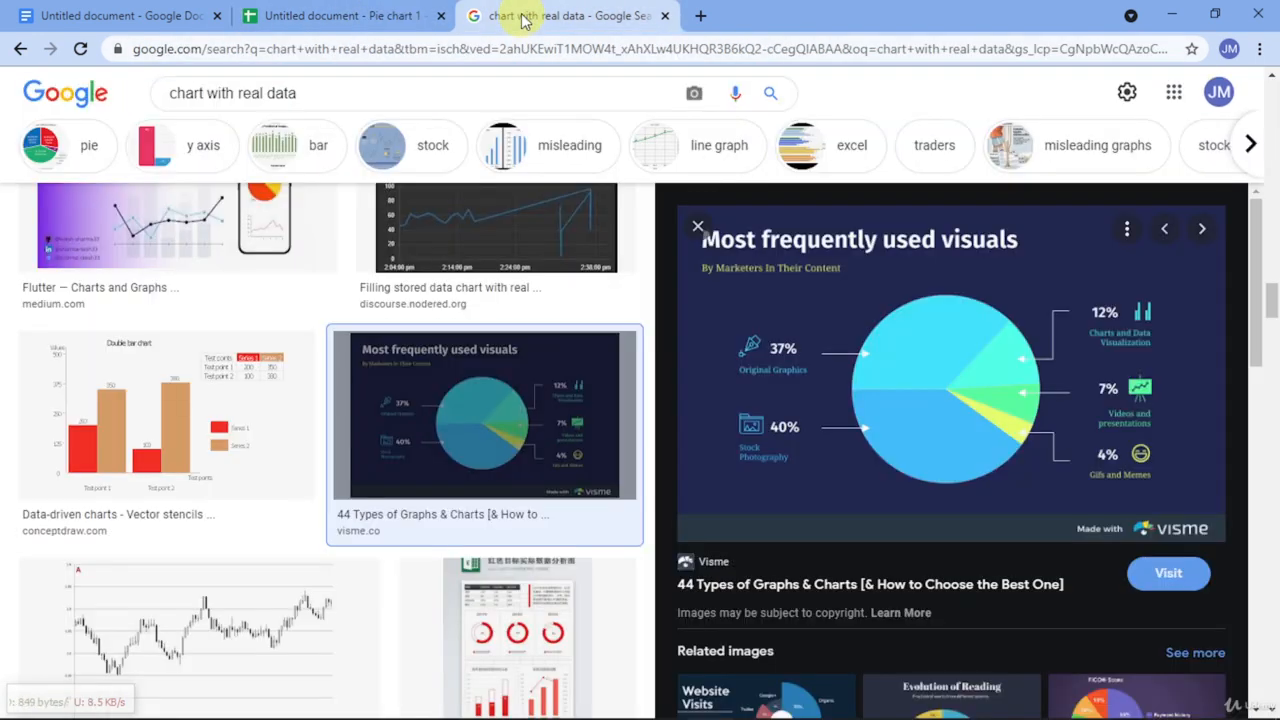
click(336, 12)
text(Gifs a)
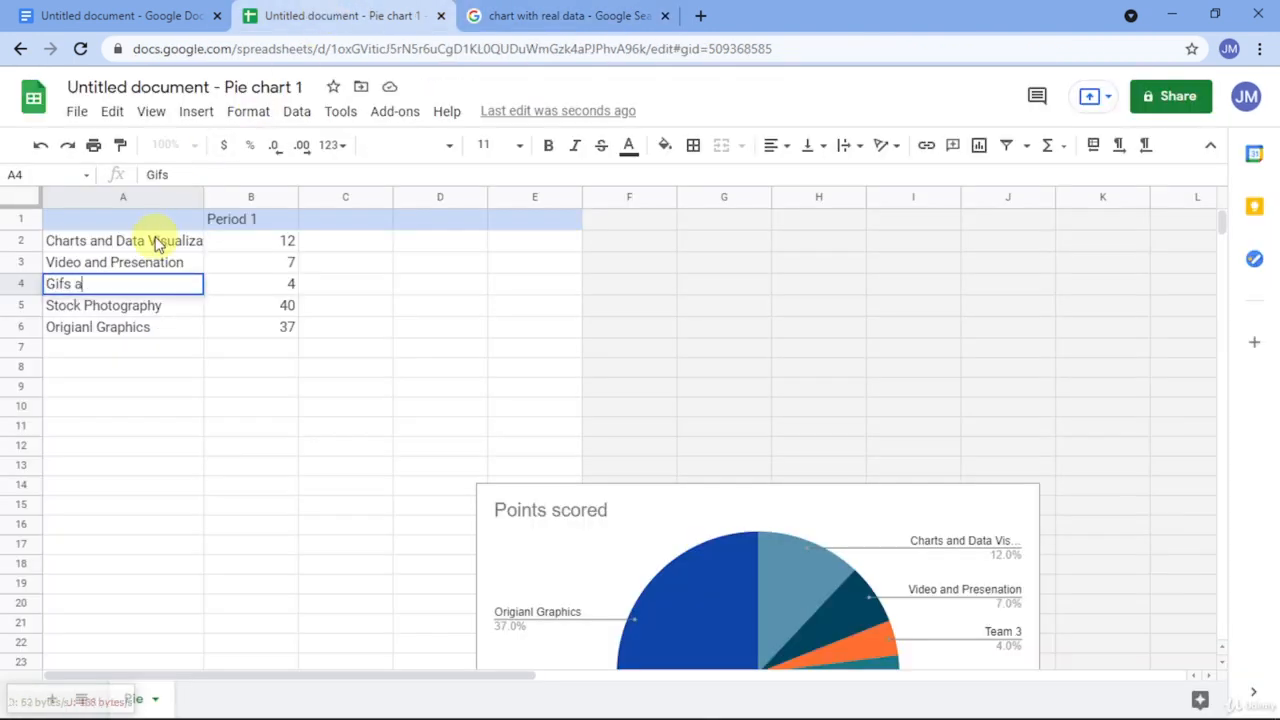
text(nd Memos)
key(Return)
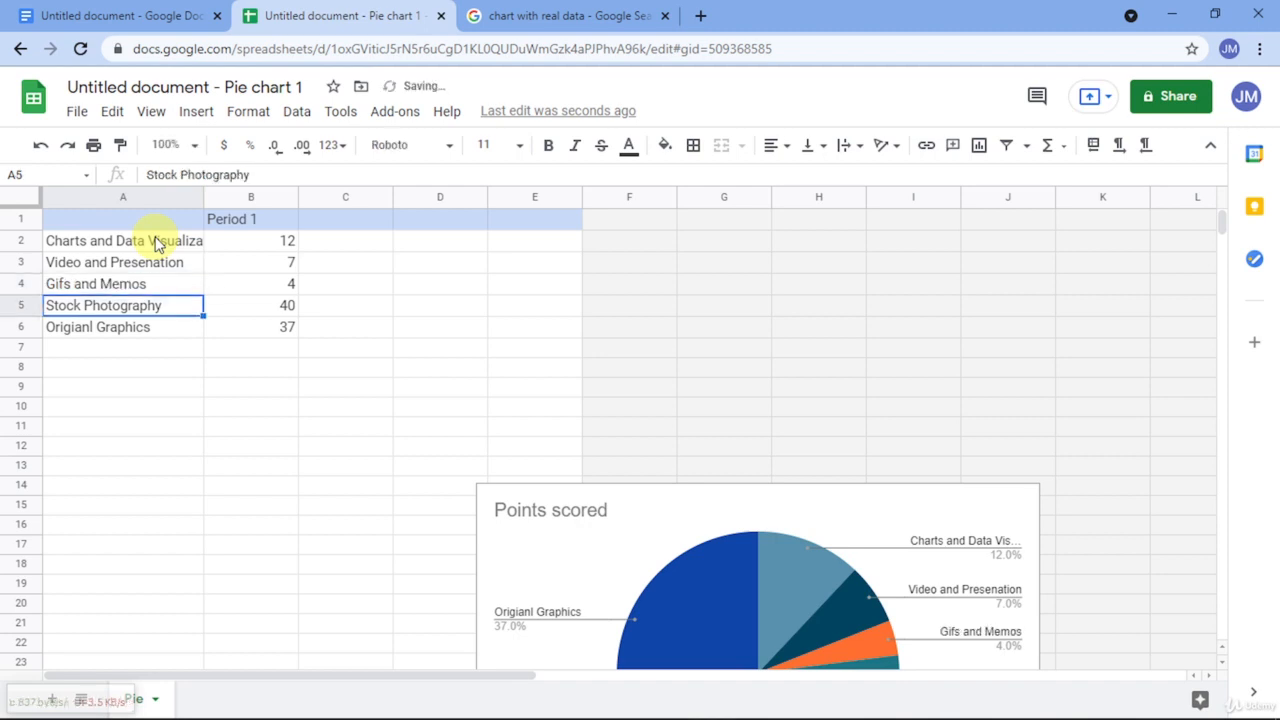
Move the pie chart up and closer to the data table so it starts around row 6 beside column B.
scroll(770, 395, down, 2)
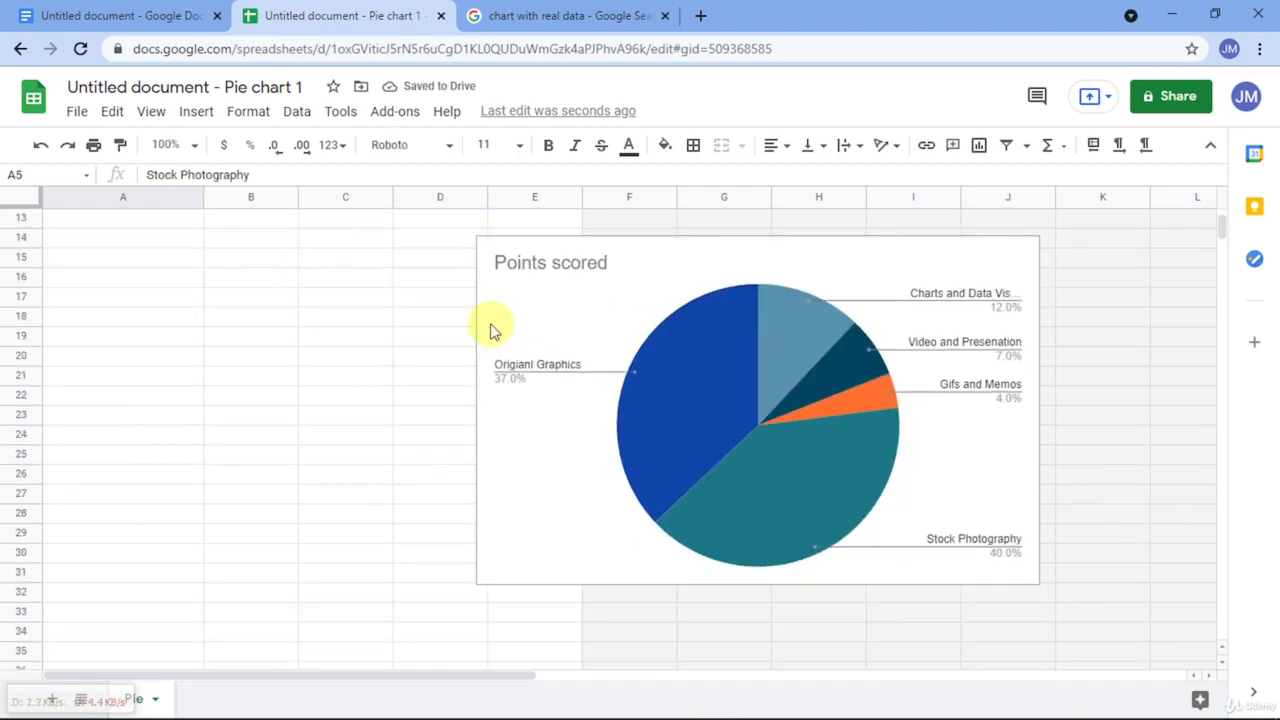
click(489, 330)
scroll(430, 350, up, 3)
drag(698, 465, 512, 304)
Open the pie chart's editor to view its setup options and close it with the chart still selected.
click(841, 232)
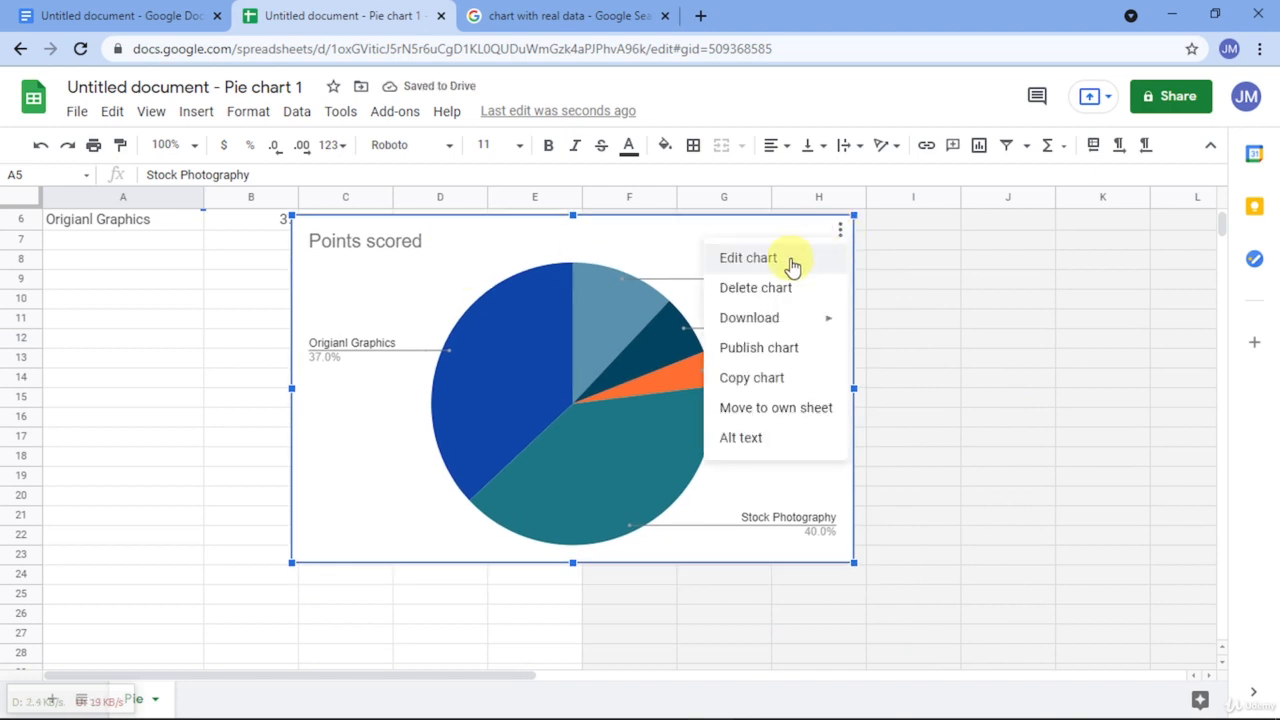
key(Escape)
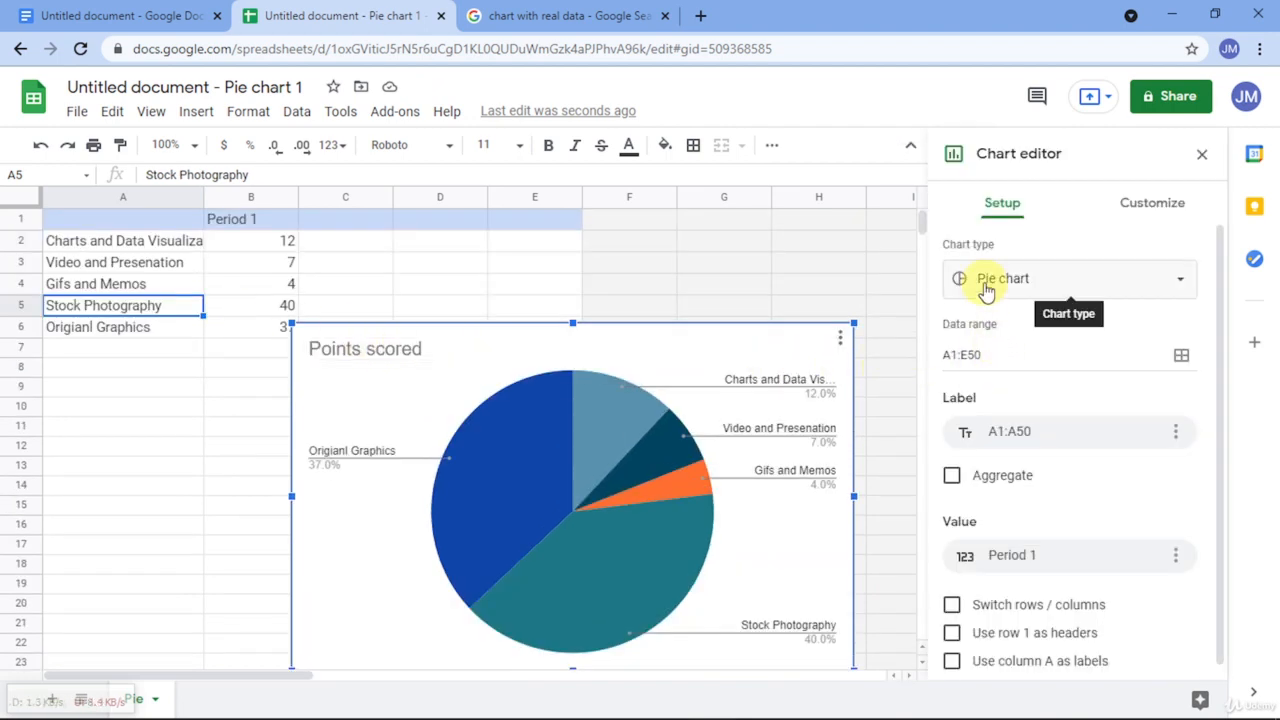
click(1201, 154)
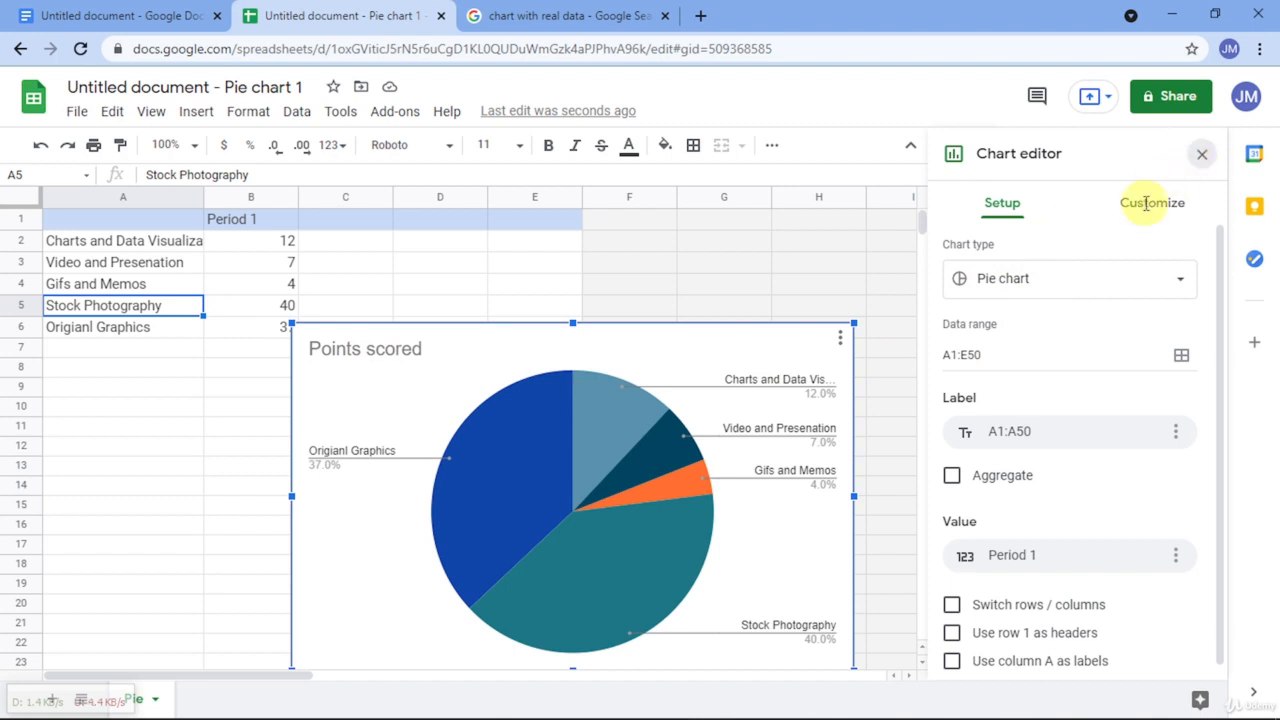
click(720, 372)
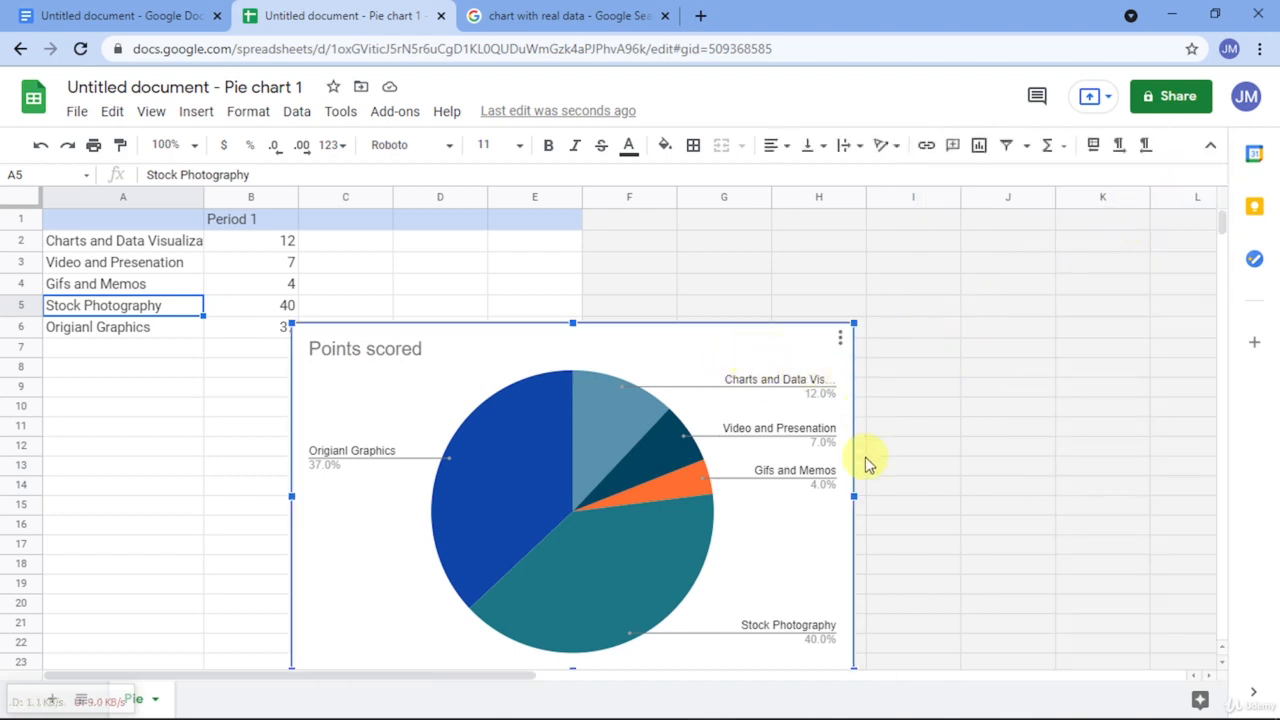
Review the pie chart's download formats and its publish-to-web settings, closing them without publishing.
click(840, 340)
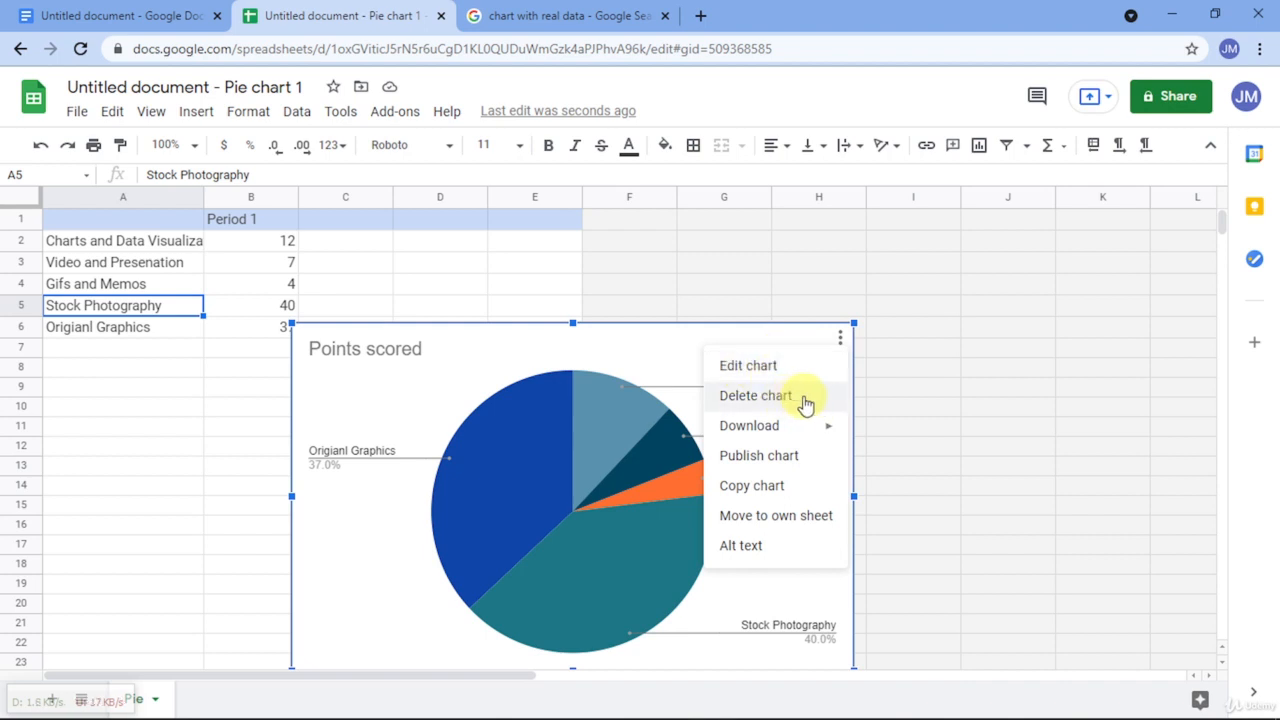
mouse_move(808, 429)
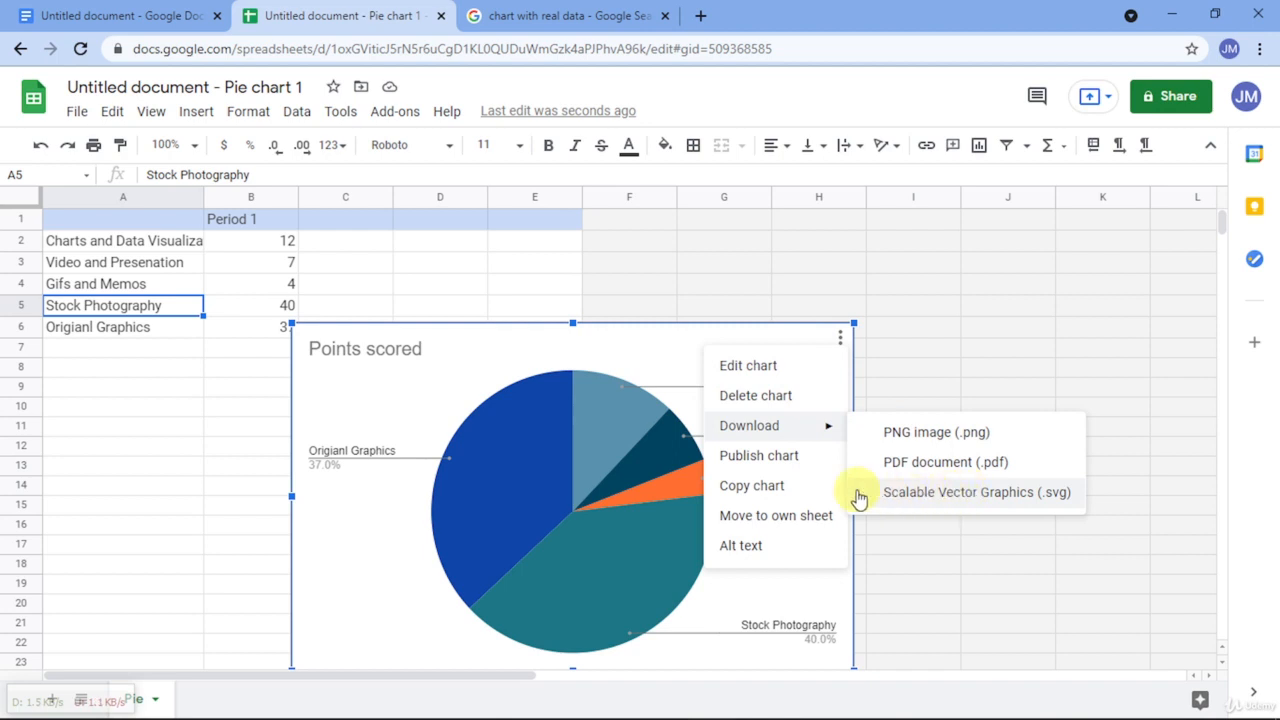
click(779, 478)
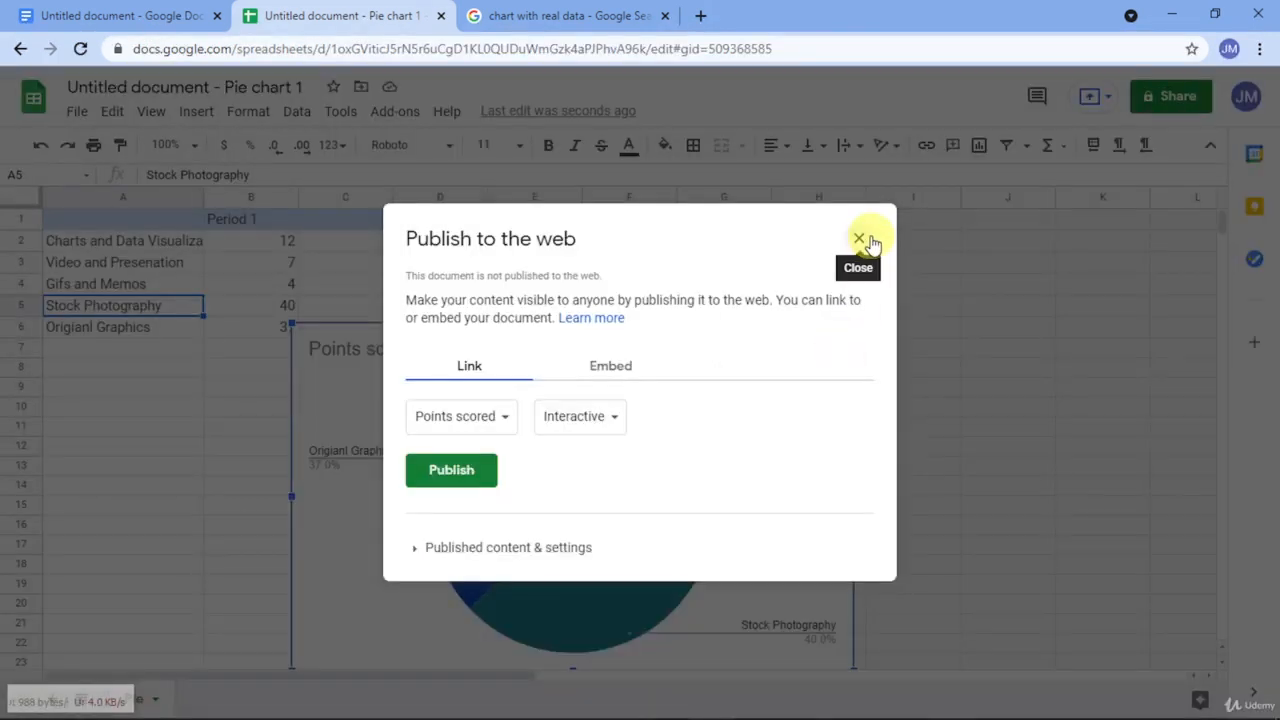
click(862, 240)
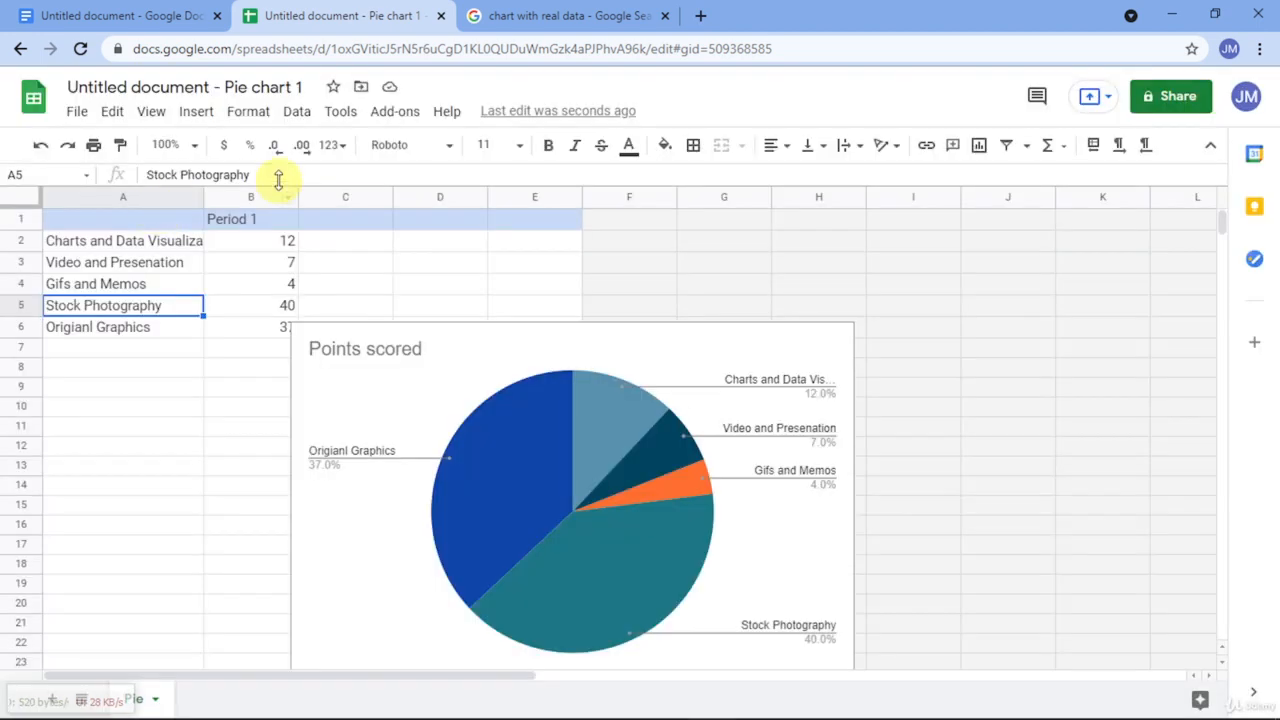
Look over the file options of the Google Docs document, return to the spreadsheet and open the pie chart's options.
click(106, 15)
click(77, 111)
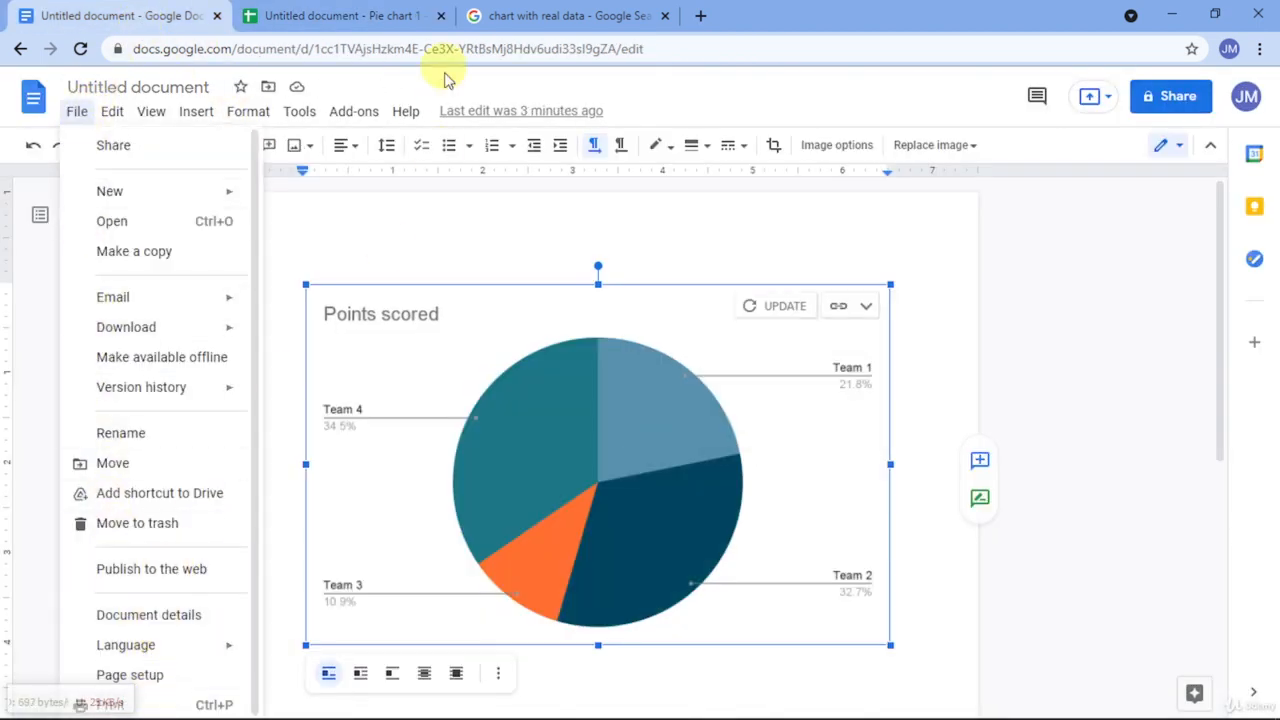
click(400, 15)
click(838, 341)
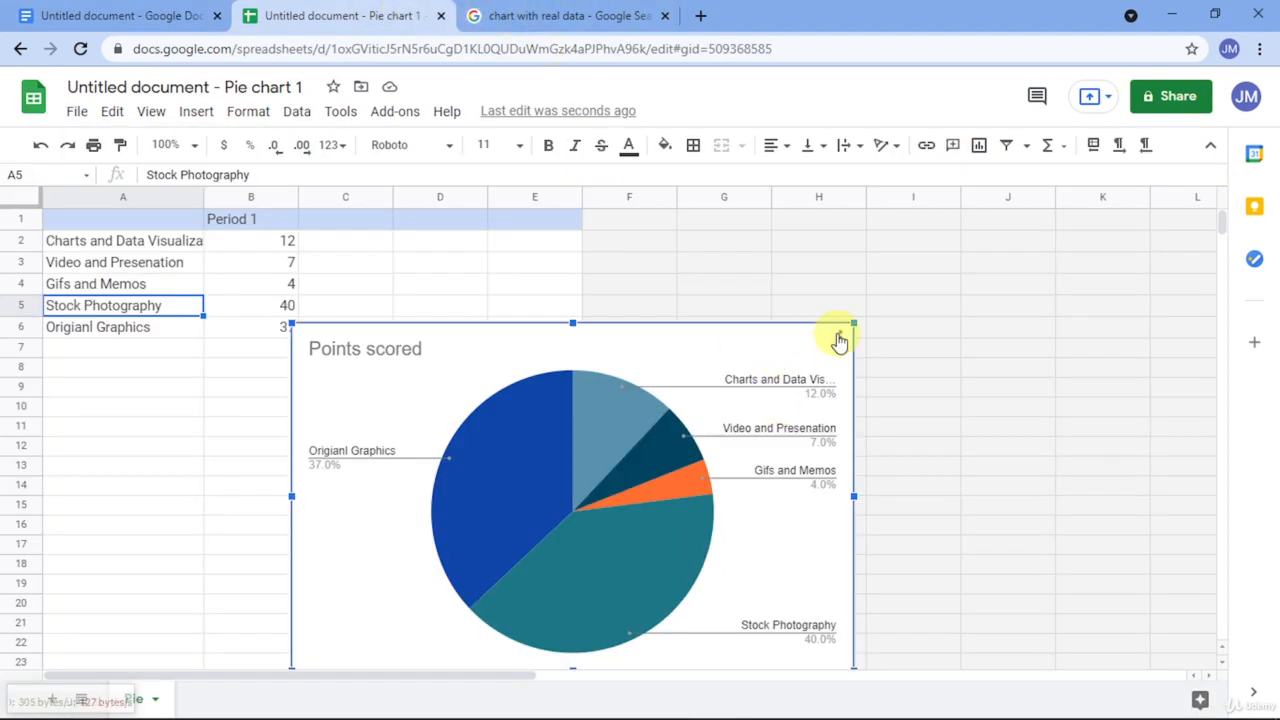
click(840, 340)
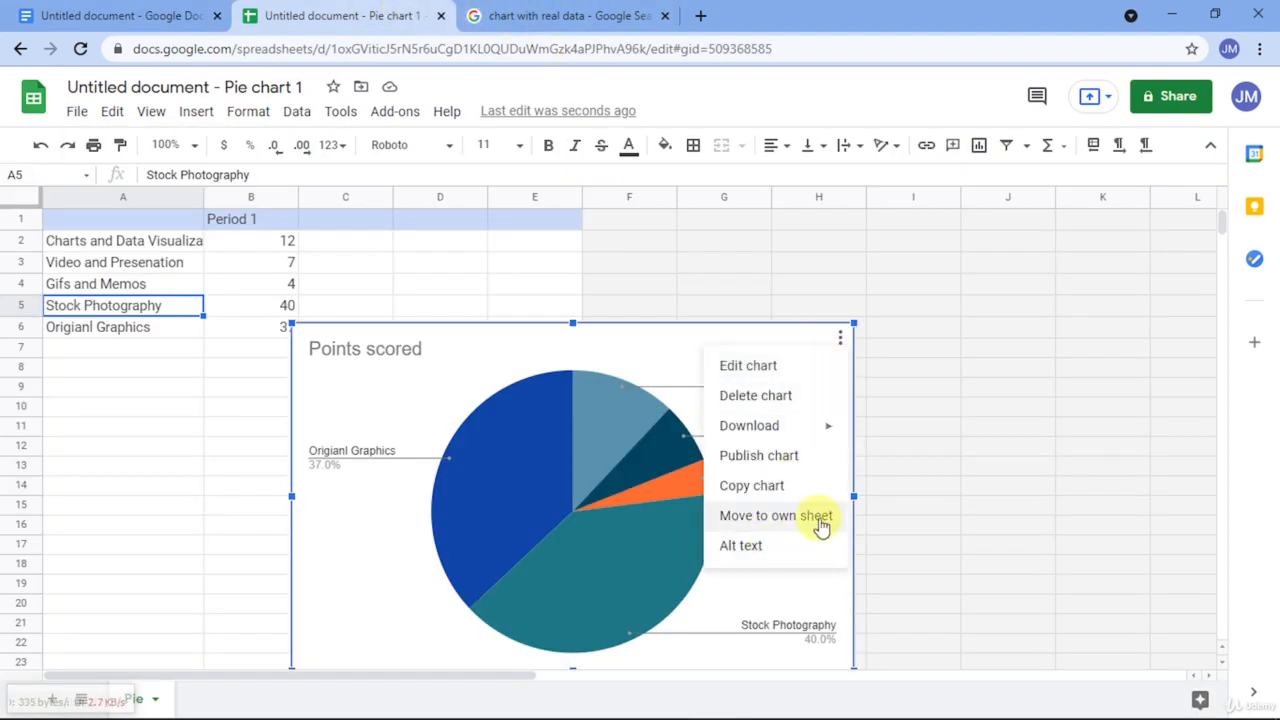